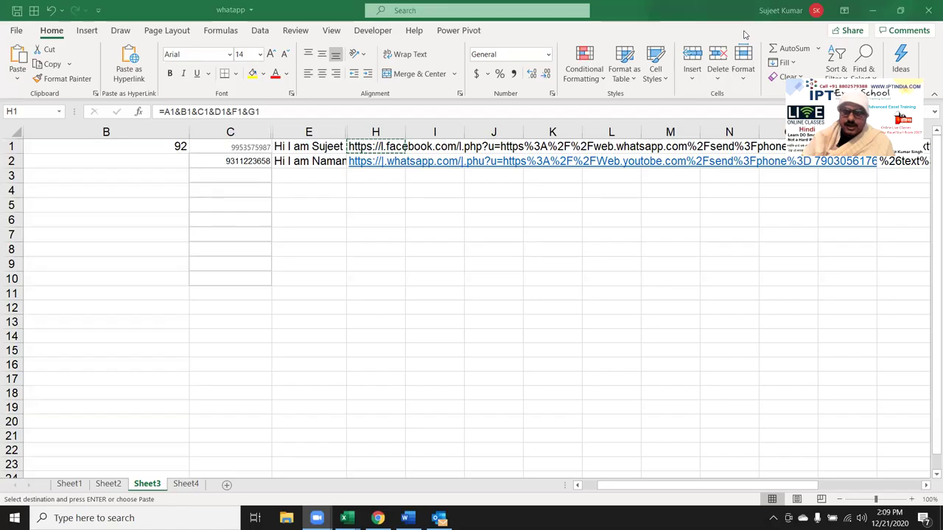
Bring Excel forward and switch from the whatapp workbook to the DataP workbook.
click(744, 34)
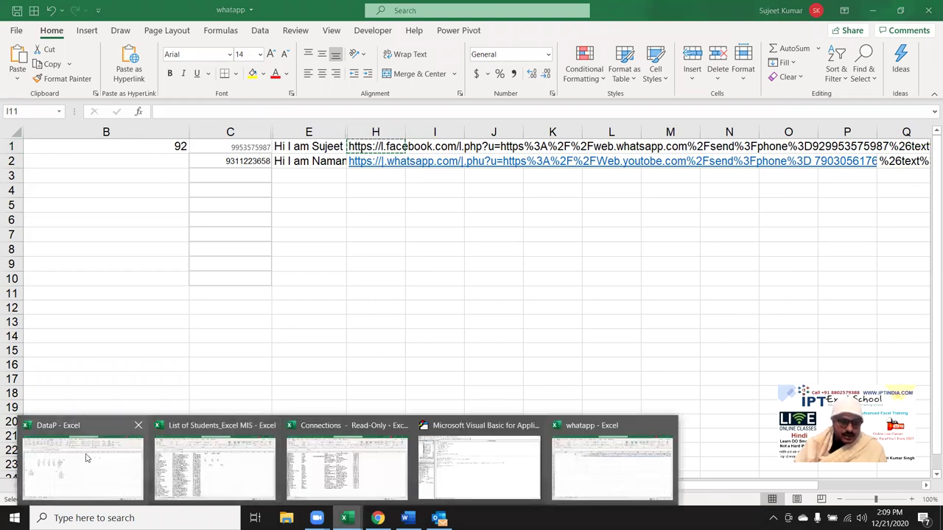
mouse_move(344, 518)
click(82, 450)
Open the Data sheet, check the column B dates from A1, and go to Insert.
click(65, 487)
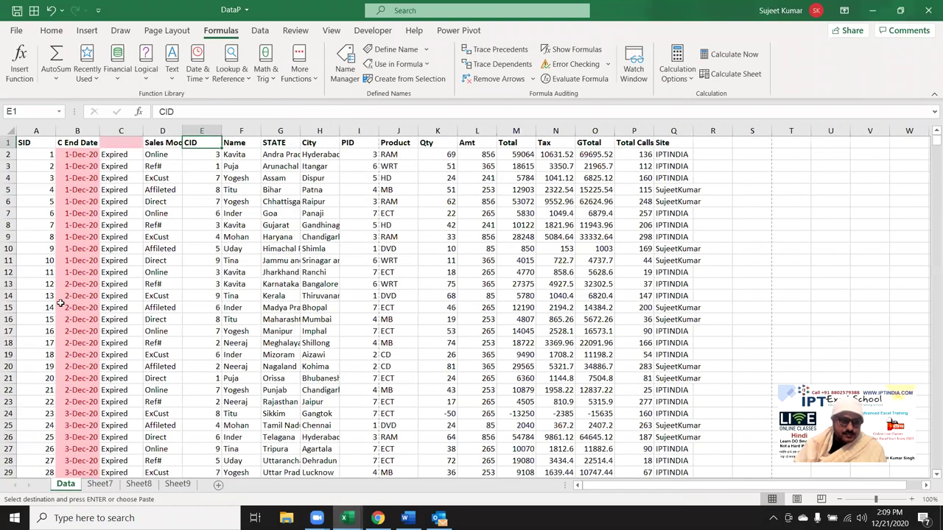
click(39, 143)
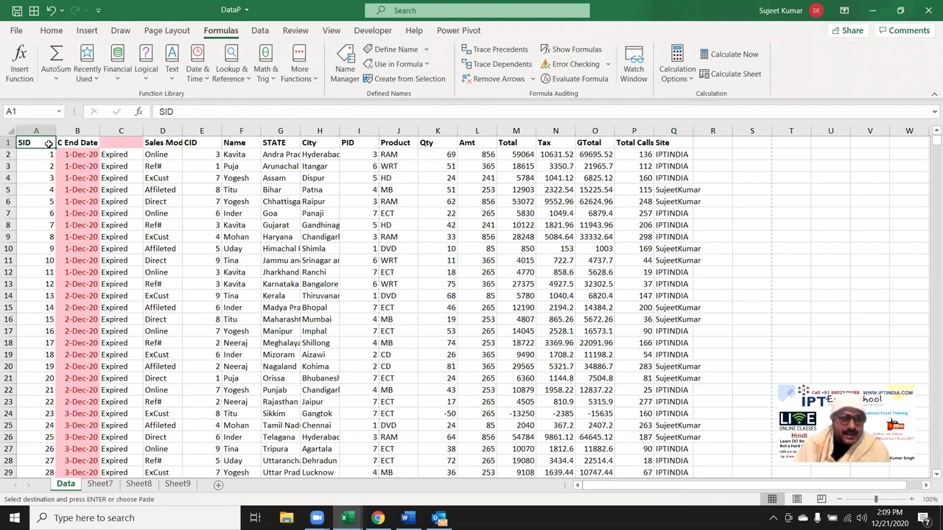
key(Right)
key(Down)
key(Down)
key(Down)
key(Down)
key(Down)
key(Down)
key(Down)
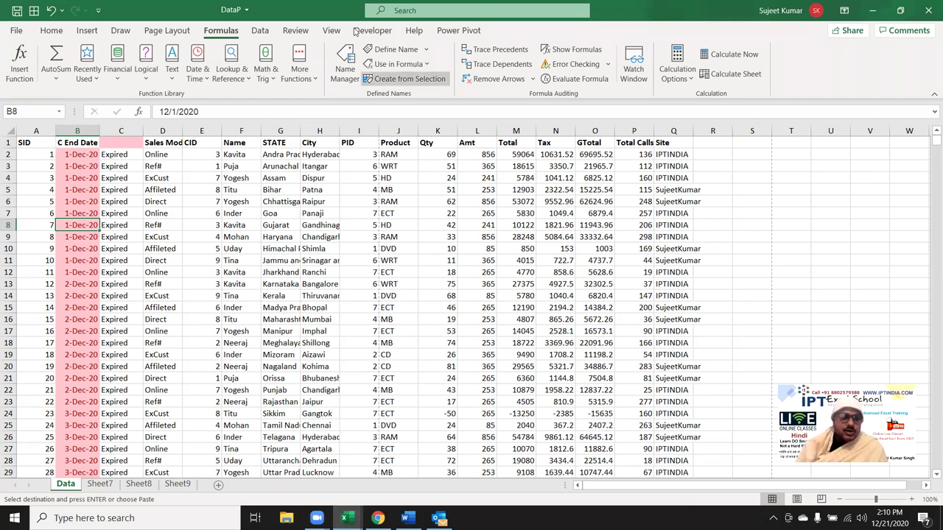
click(27, 141)
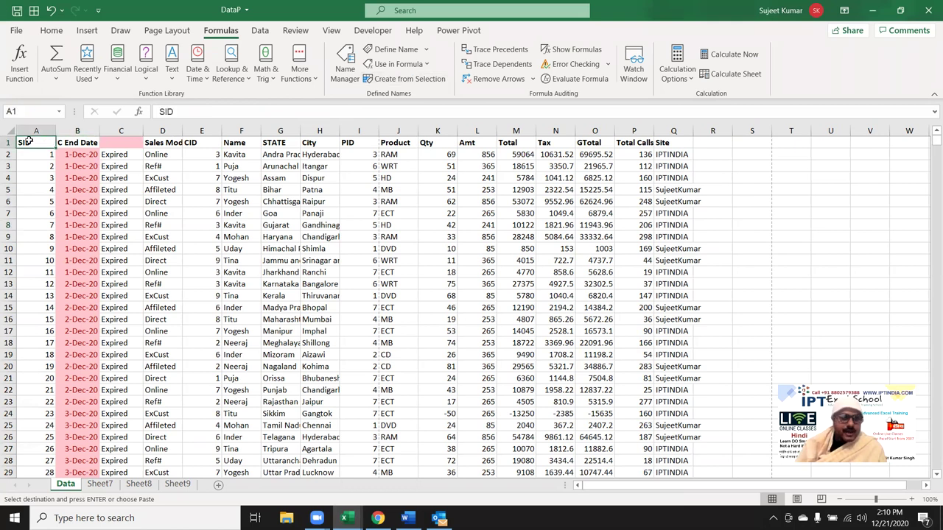
click(50, 30)
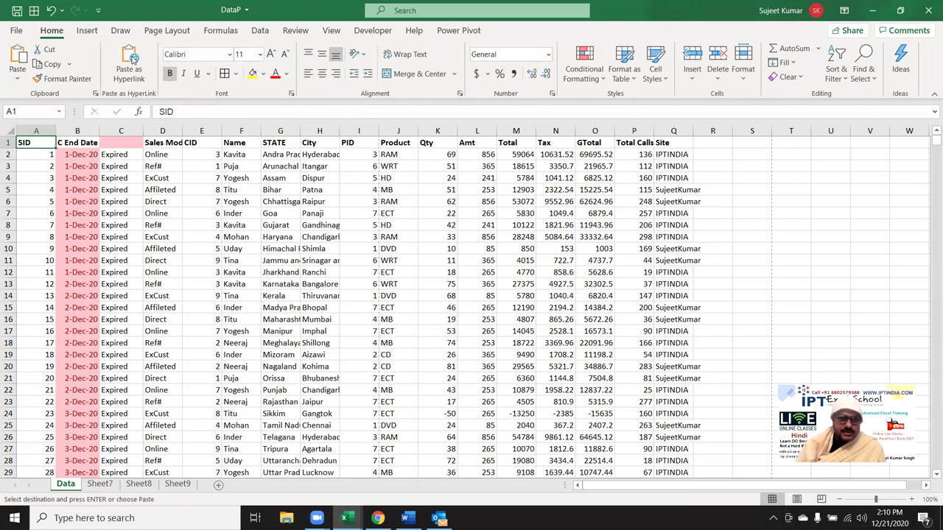
click(87, 30)
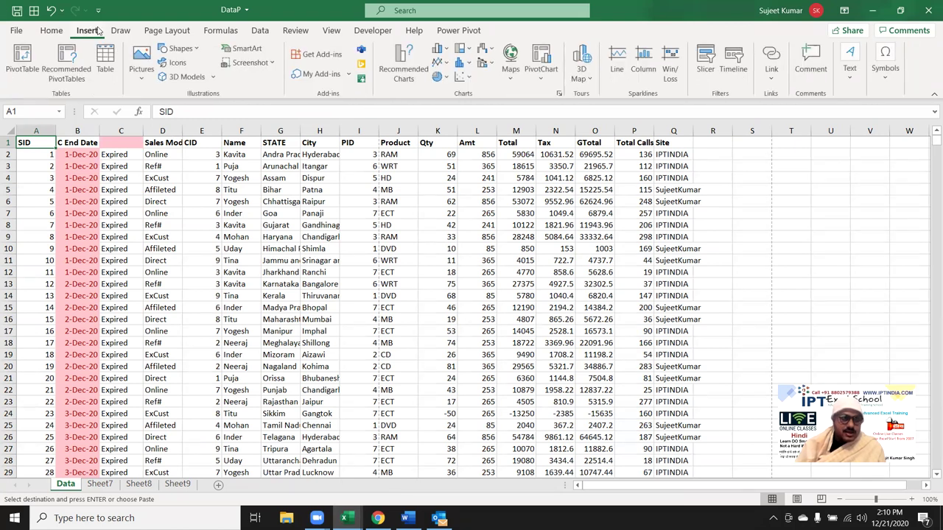
Attempt a new-sheet PivotTable, dismiss the invalid field name errors, and cancel.
click(27, 68)
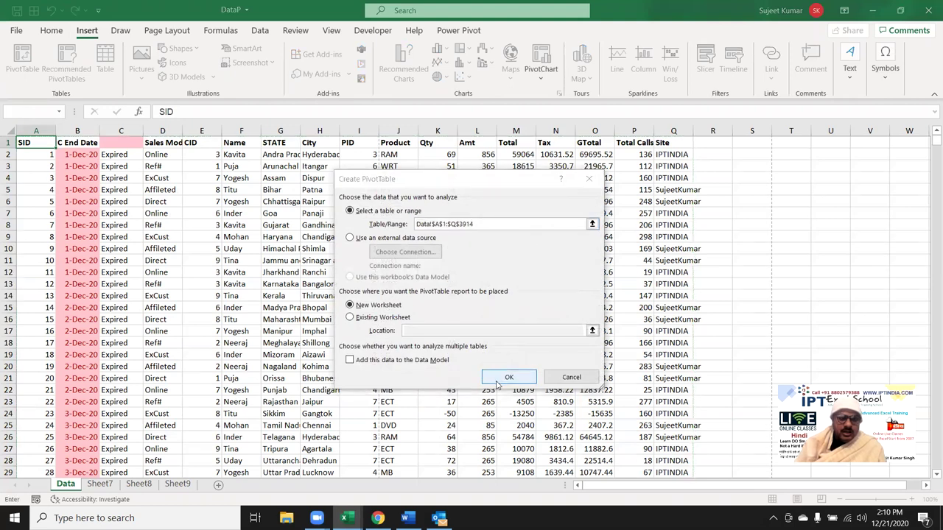
click(497, 384)
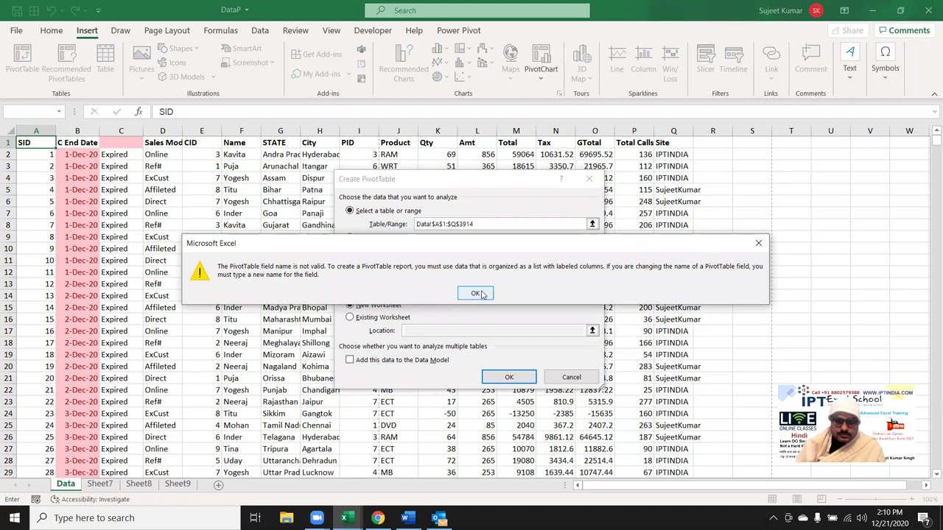
click(481, 293)
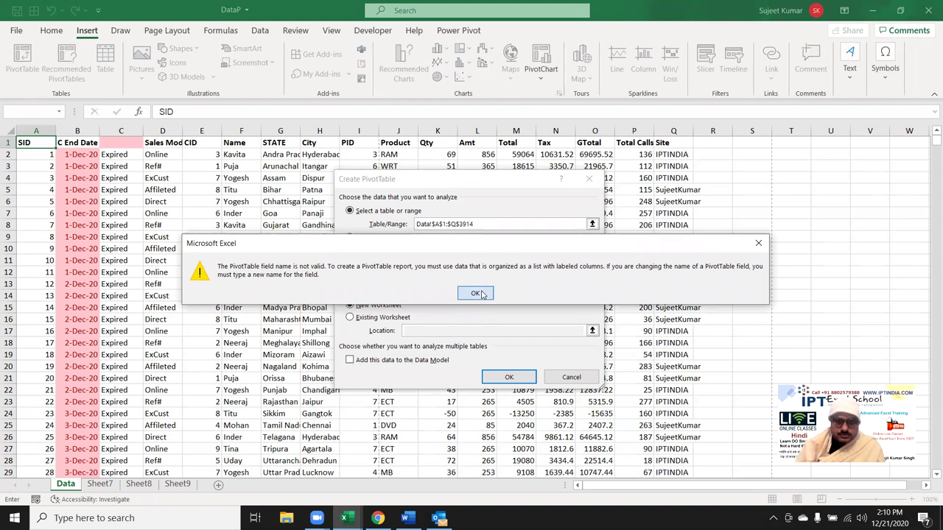
click(507, 377)
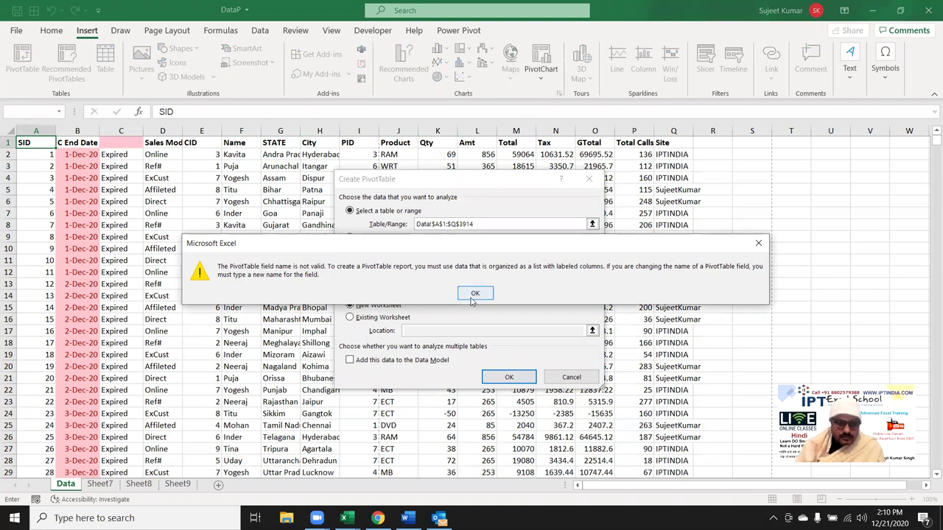
click(475, 293)
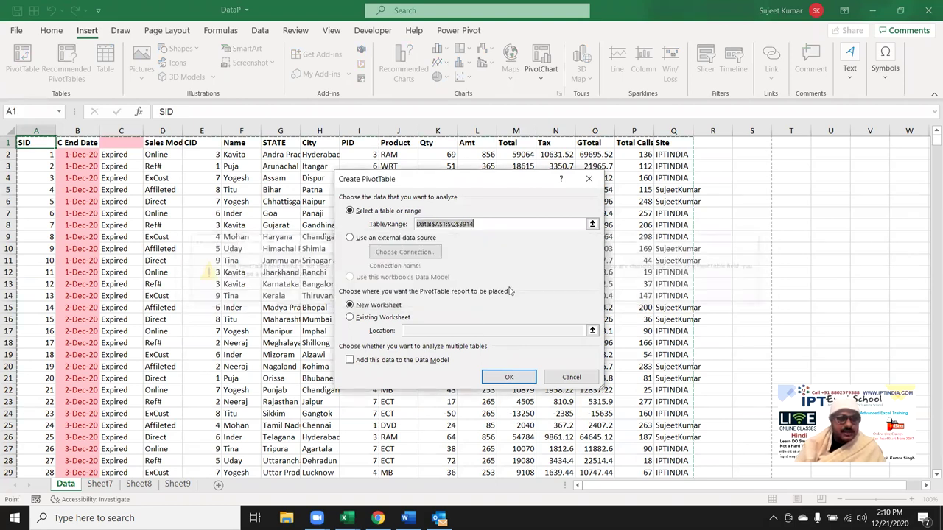
key(Escape)
Delete unlabelled column C, then create the PivotTable on a new worksheet.
click(123, 131)
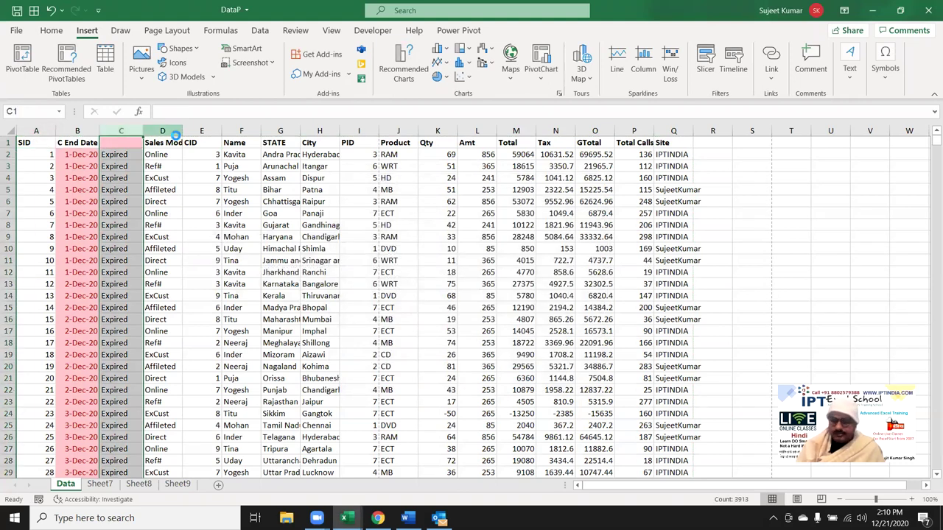
key(ctrl+minus)
click(17, 148)
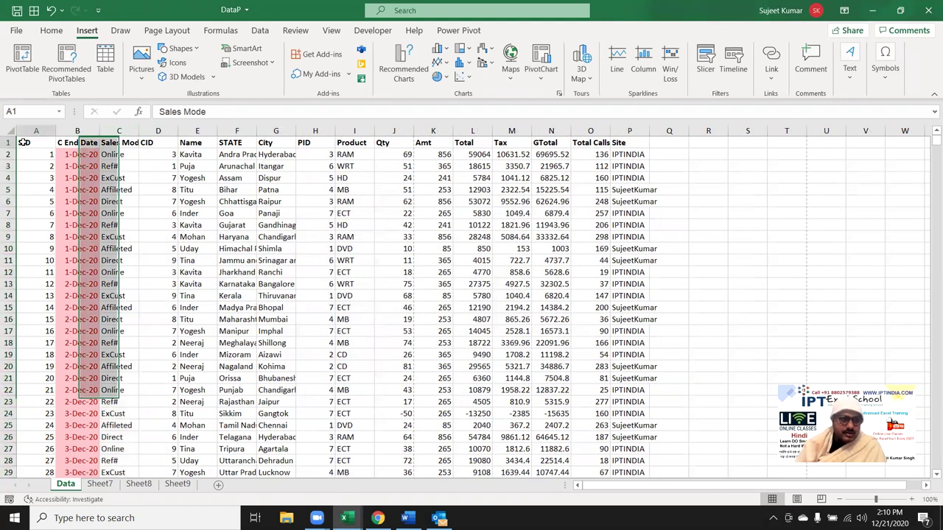
click(15, 61)
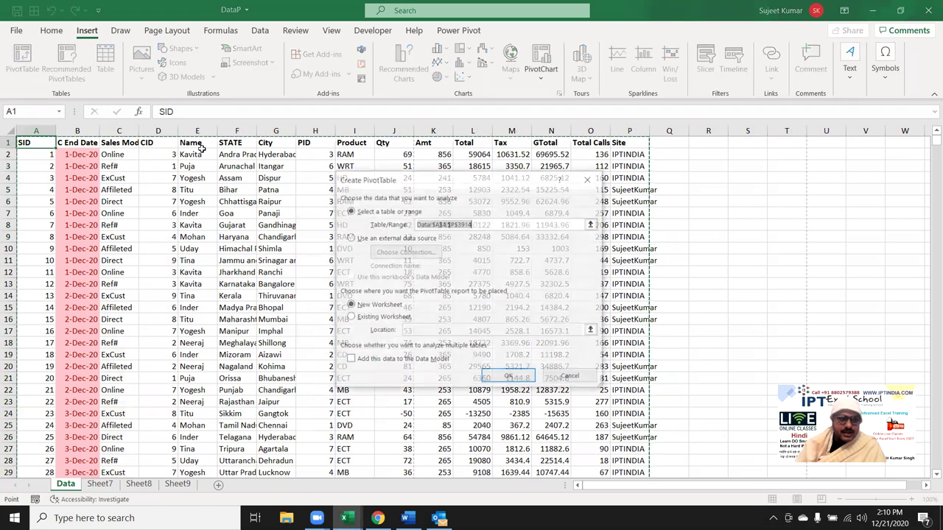
click(528, 377)
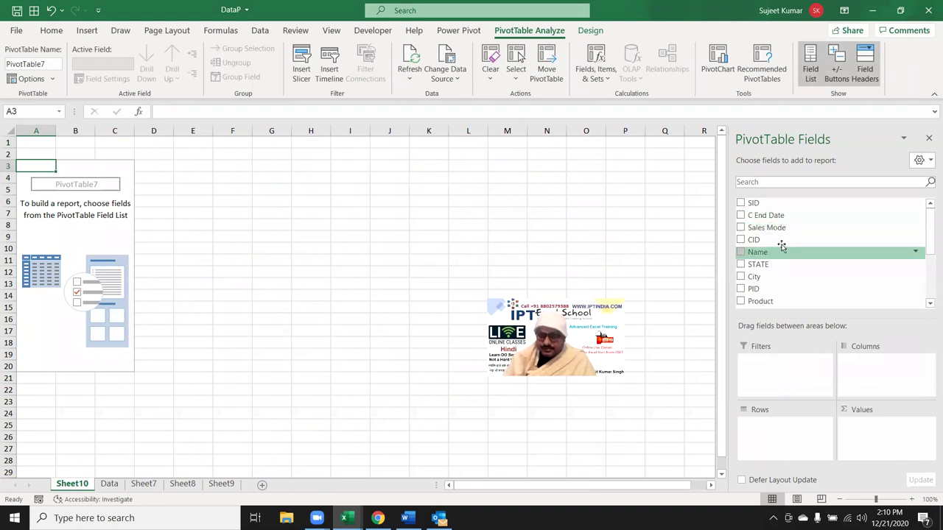
Put C End Date in Rows and Qty in Values, then ungroup the year labels.
drag(780, 215, 797, 435)
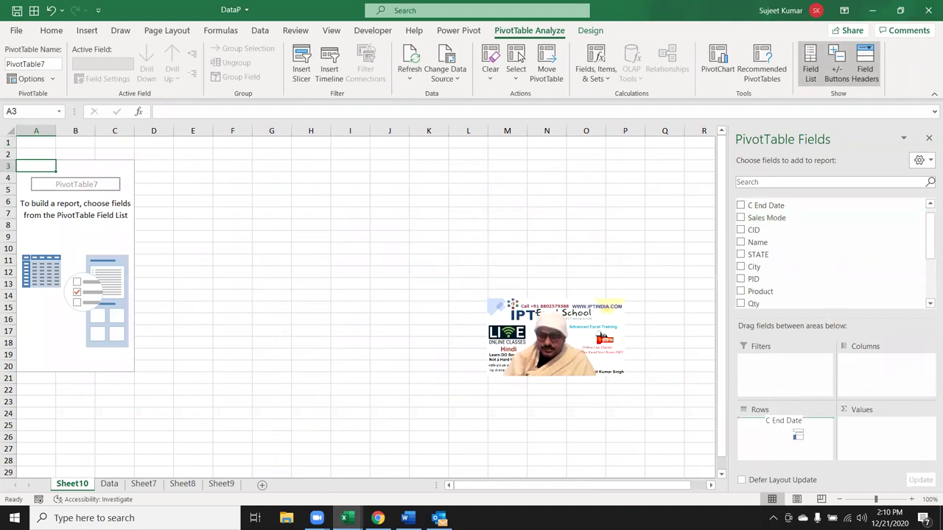
drag(798, 436, 783, 420)
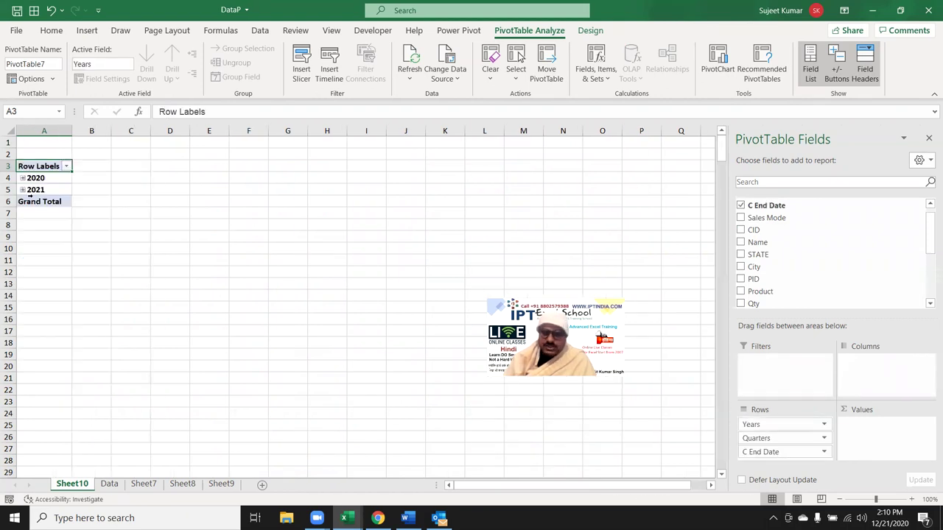
scroll(810, 284, down, 2)
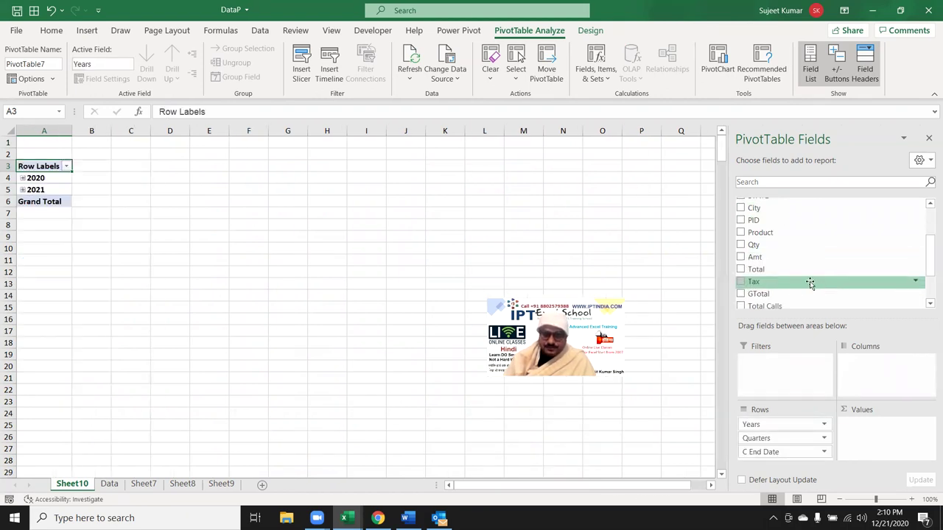
drag(796, 247, 880, 435)
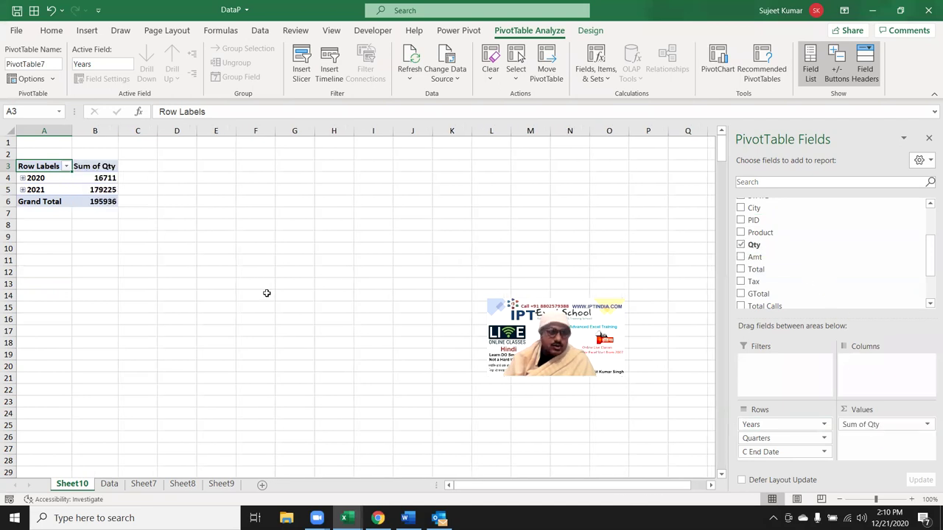
right_click(38, 180)
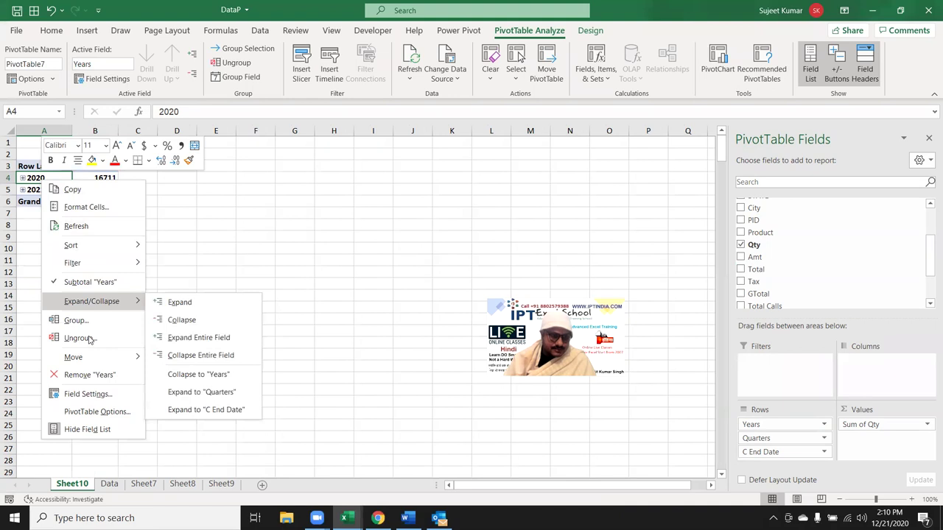
click(88, 338)
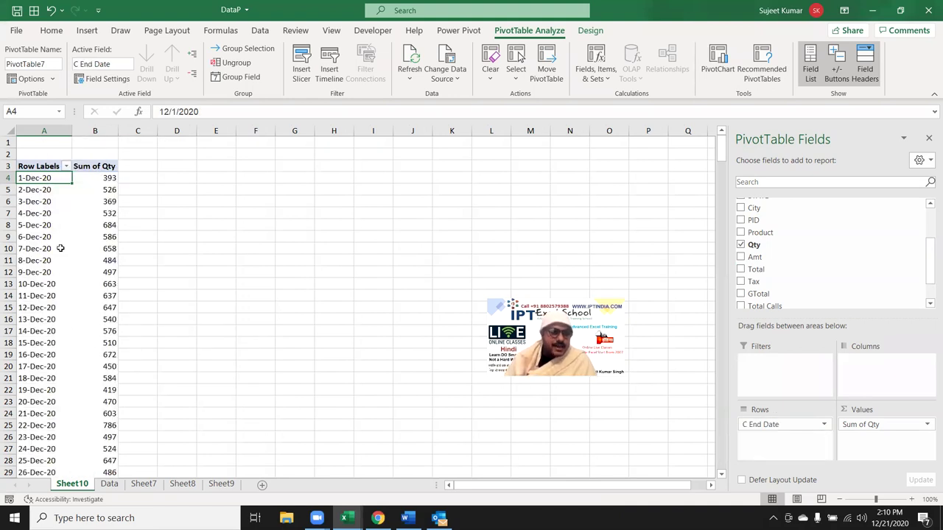
Group the C End Date rows by month.
click(47, 227)
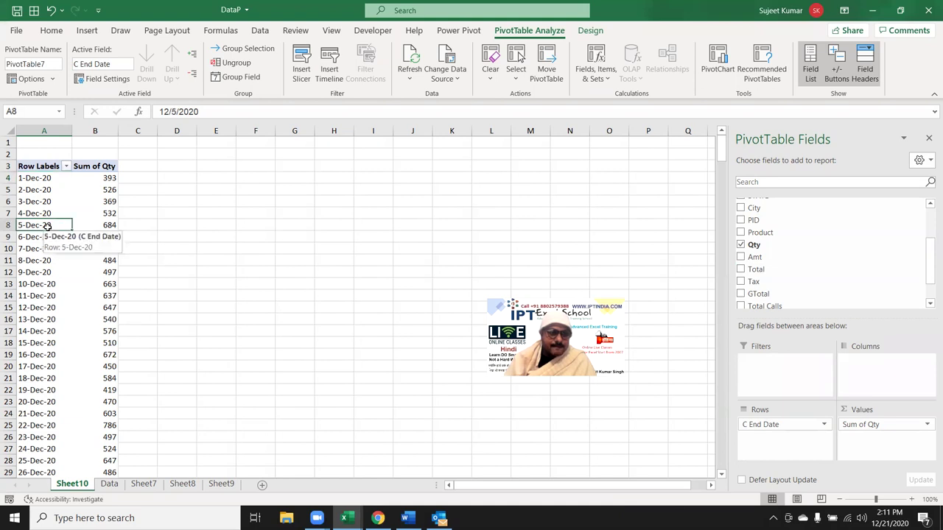
right_click(47, 227)
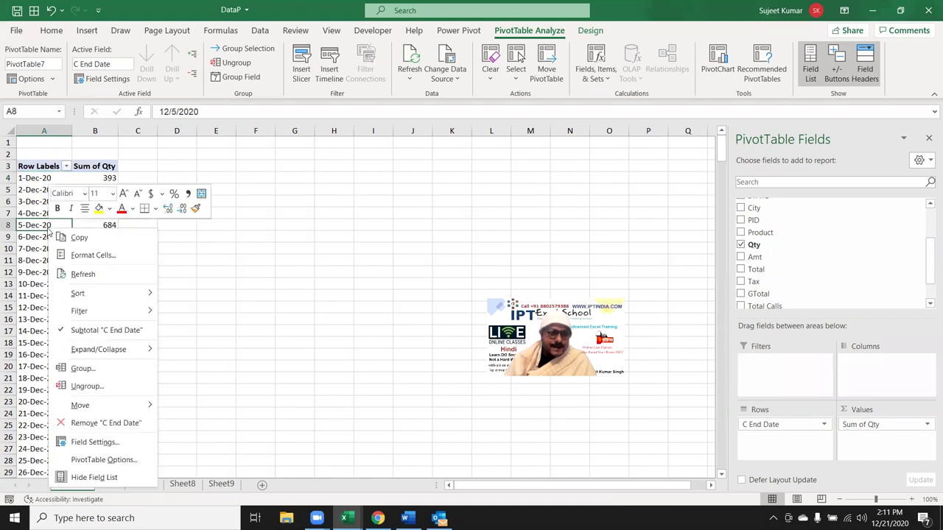
click(105, 368)
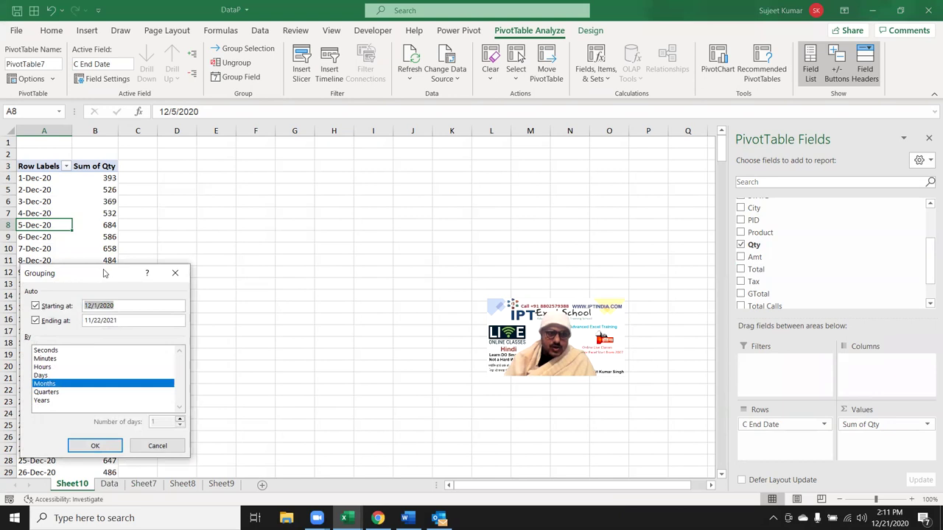
drag(104, 273, 320, 118)
double_click(327, 166)
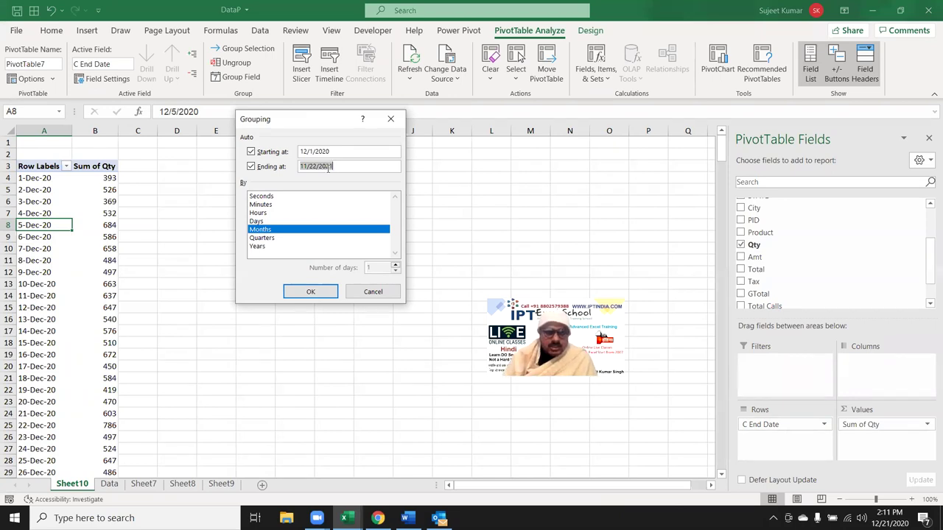
click(317, 291)
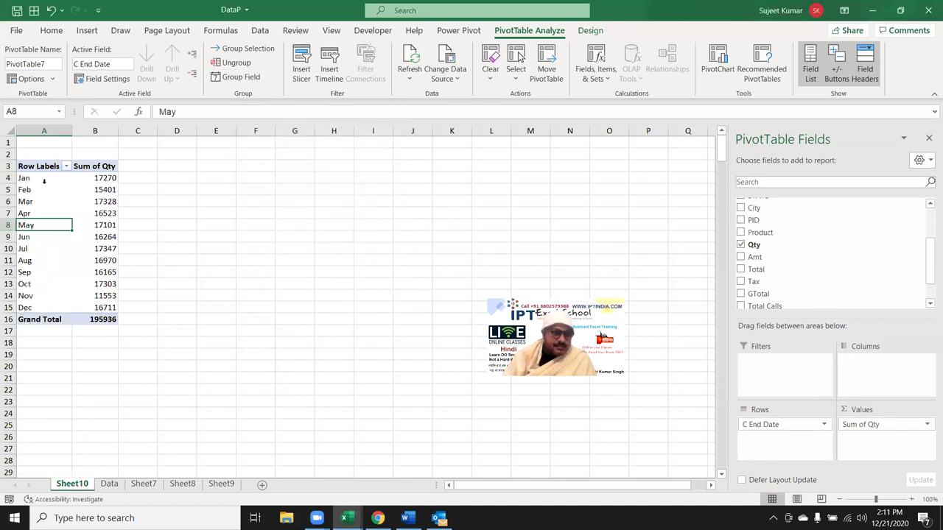
Regroup the dates by months and quarters.
click(44, 181)
click(22, 203)
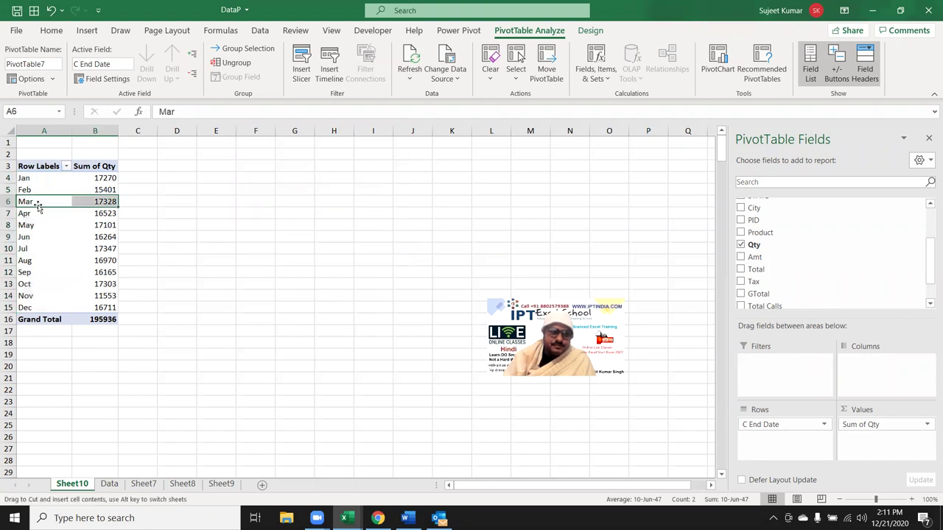
right_click(39, 202)
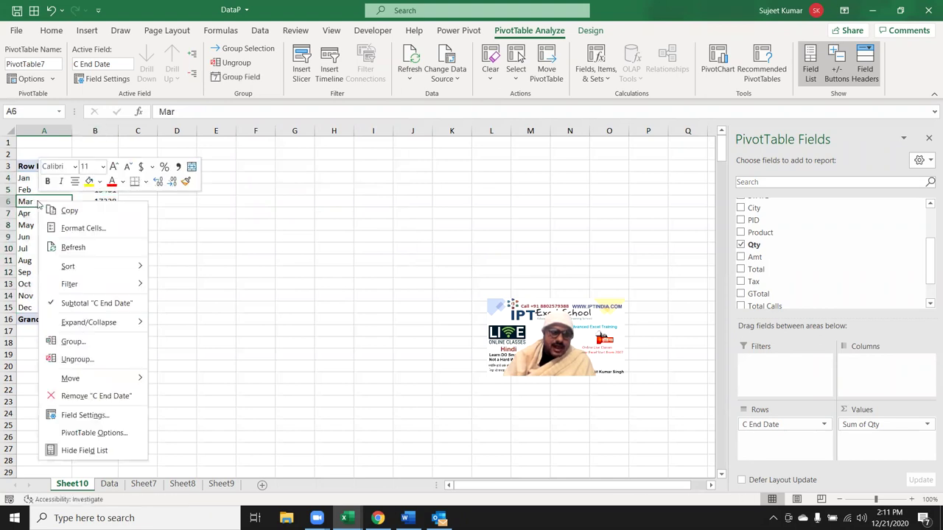
click(84, 342)
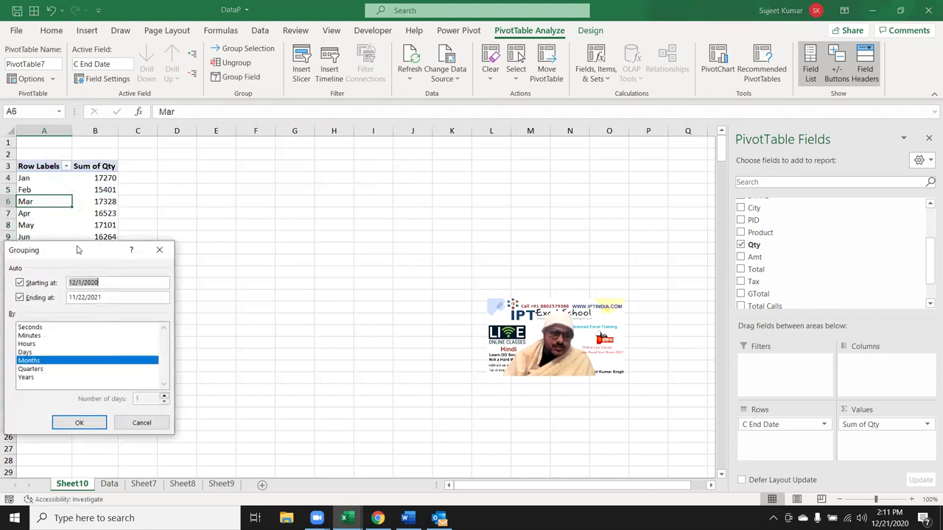
drag(78, 250, 256, 157)
click(214, 265)
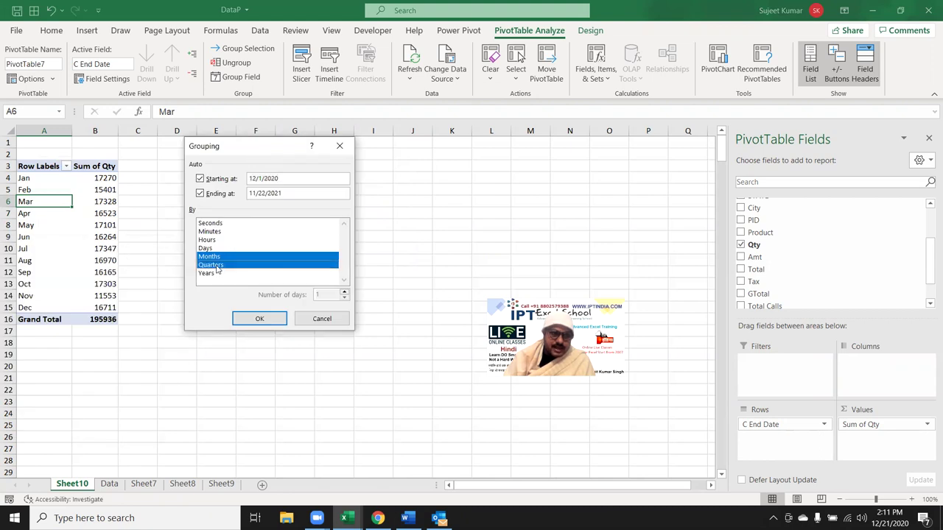
click(260, 319)
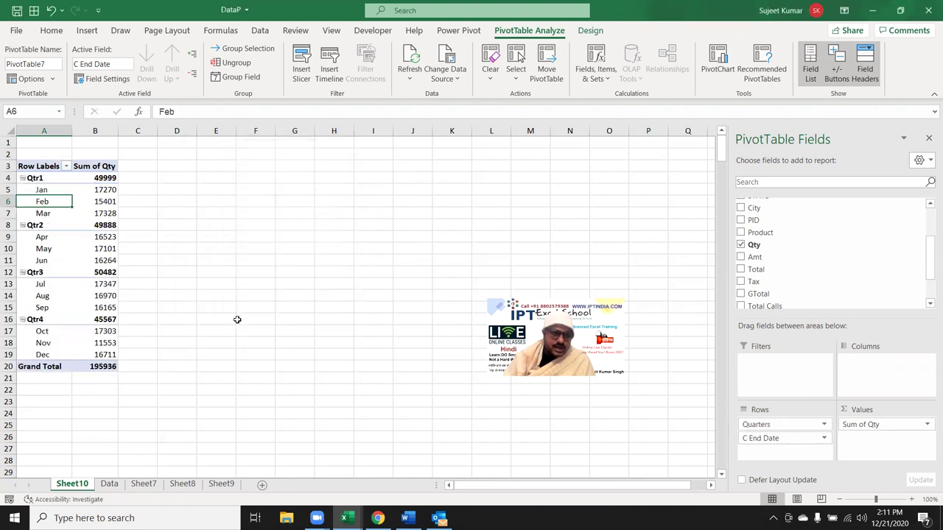
Add years to the grouping, giving years, quarters and months.
right_click(50, 202)
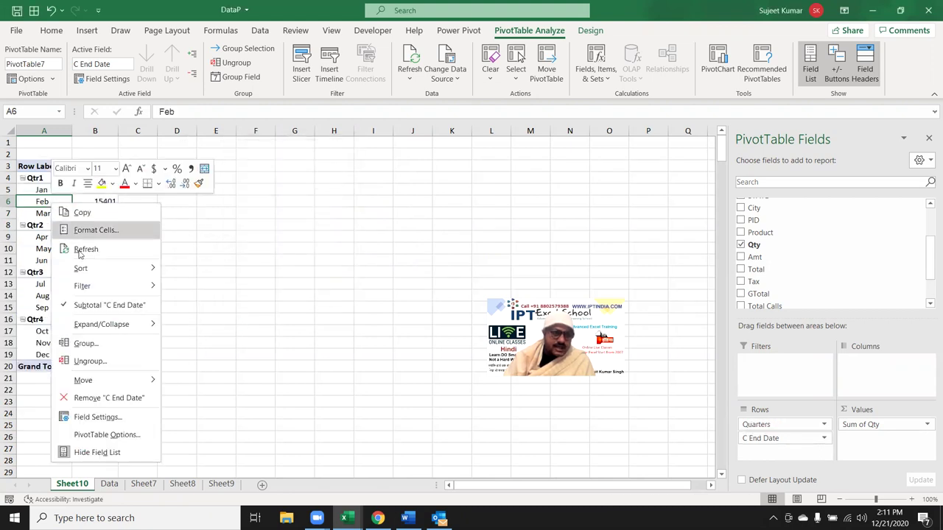
click(103, 343)
drag(118, 252, 241, 166)
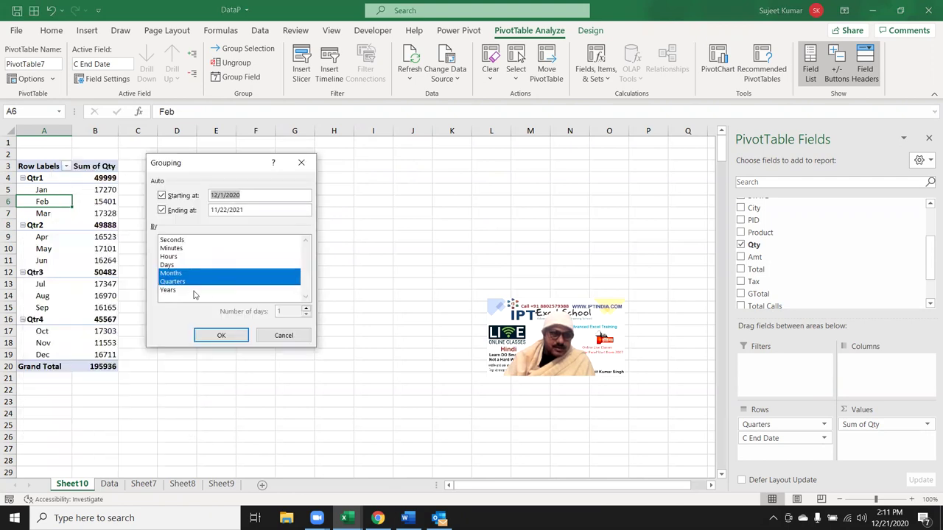
click(168, 290)
click(206, 335)
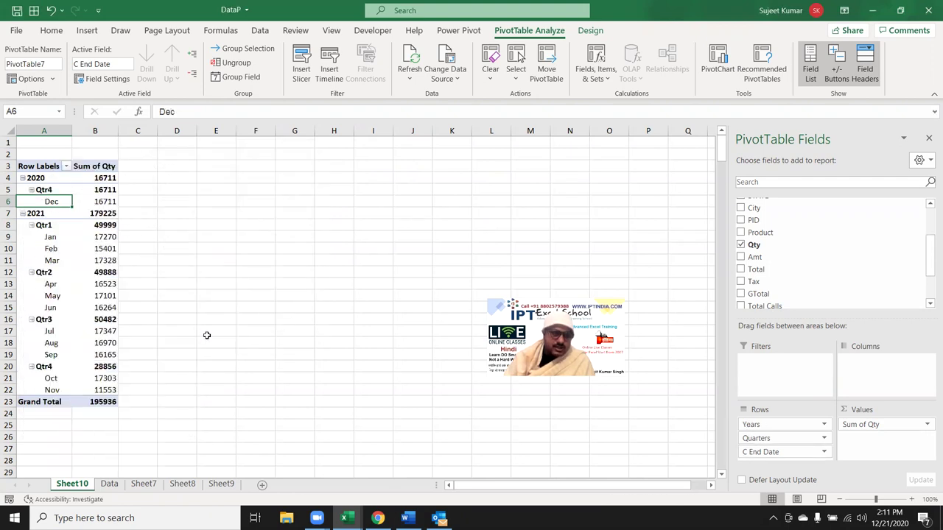
Move Years and Quarters into Columns, then drop Years from the report.
drag(760, 425, 900, 396)
mouse_move(778, 425)
mouse_down()
mouse_move(882, 397)
mouse_move(873, 377)
mouse_move(817, 372)
mouse_move(817, 287)
mouse_up()
mouse_move(860, 361)
mouse_down()
mouse_move(858, 309)
mouse_move(847, 302)
mouse_up()
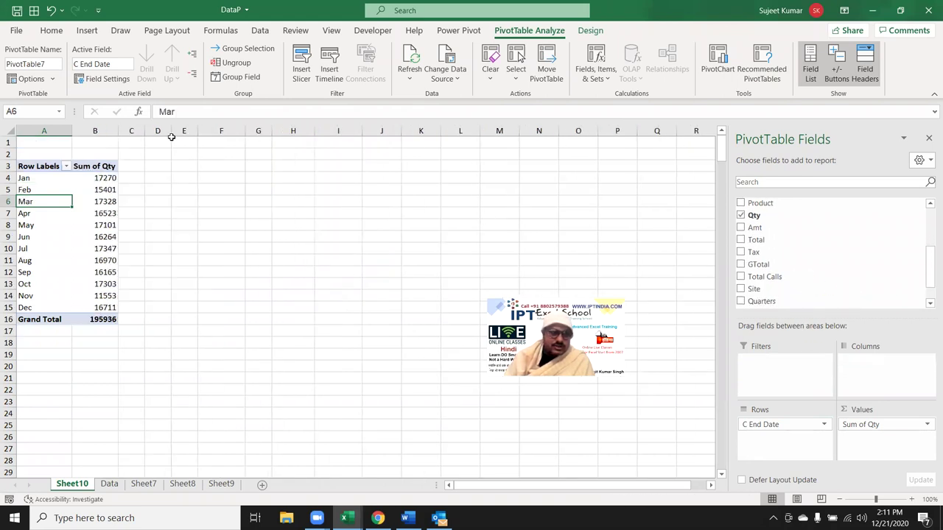
right_click(47, 201)
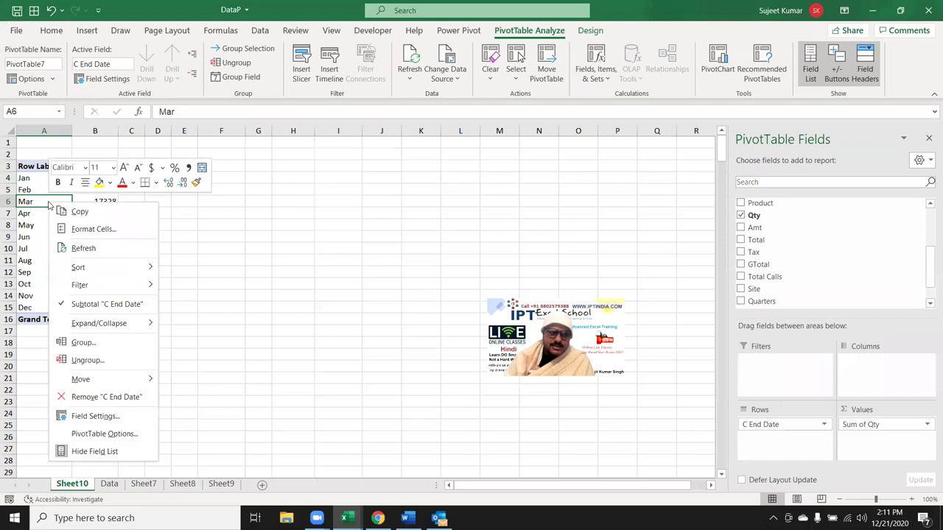
Regroup the dates by Days only, 15 days per group, starting 12/1/2020.
click(85, 343)
click(36, 380)
click(39, 370)
click(41, 362)
click(40, 354)
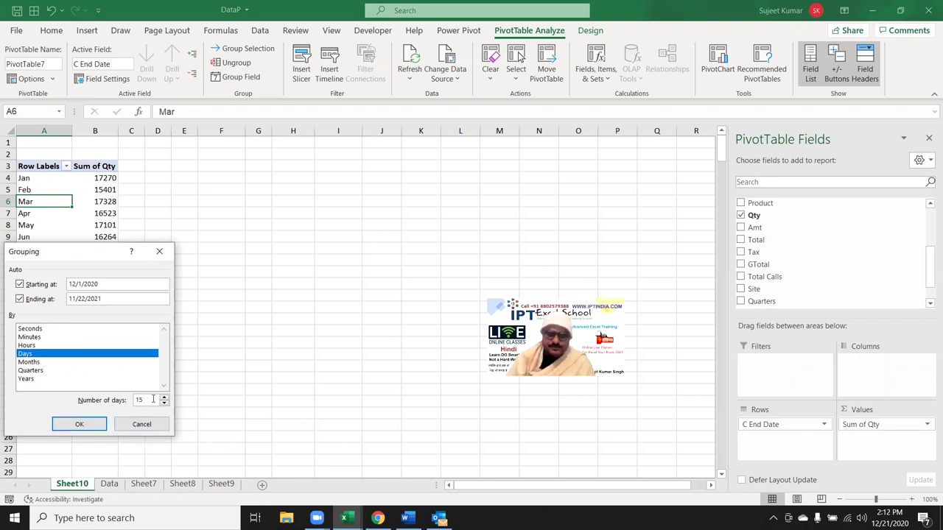
key(Return)
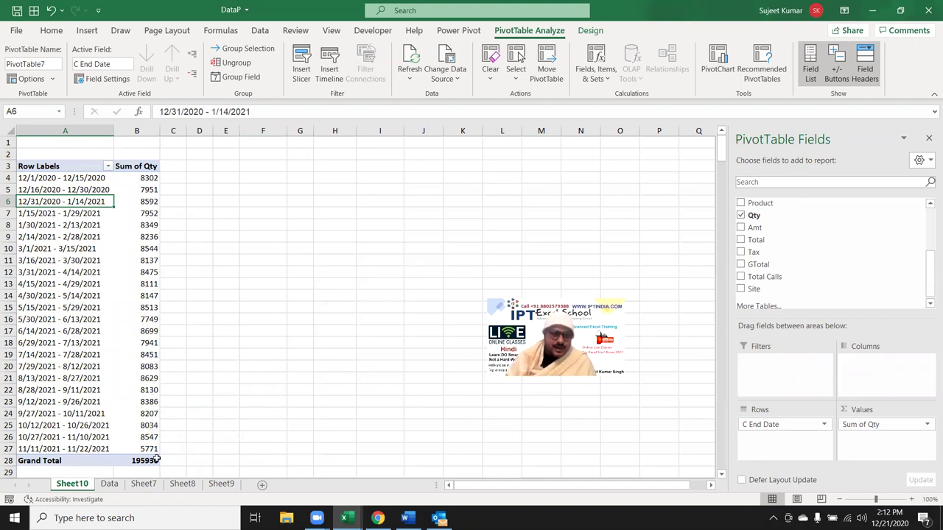
Swap C End Date for Name in Rows, then select three names to group.
drag(764, 424, 833, 263)
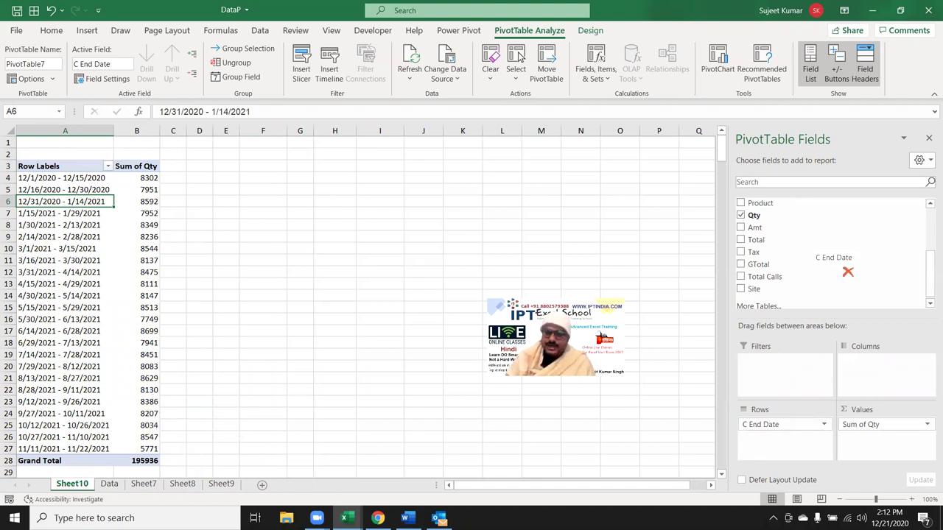
scroll(831, 264, up, 3)
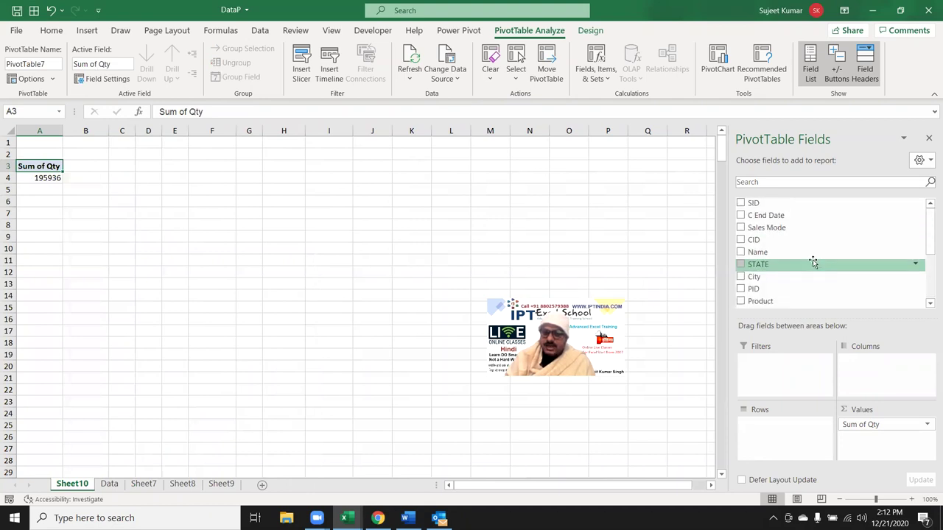
drag(801, 252, 818, 431)
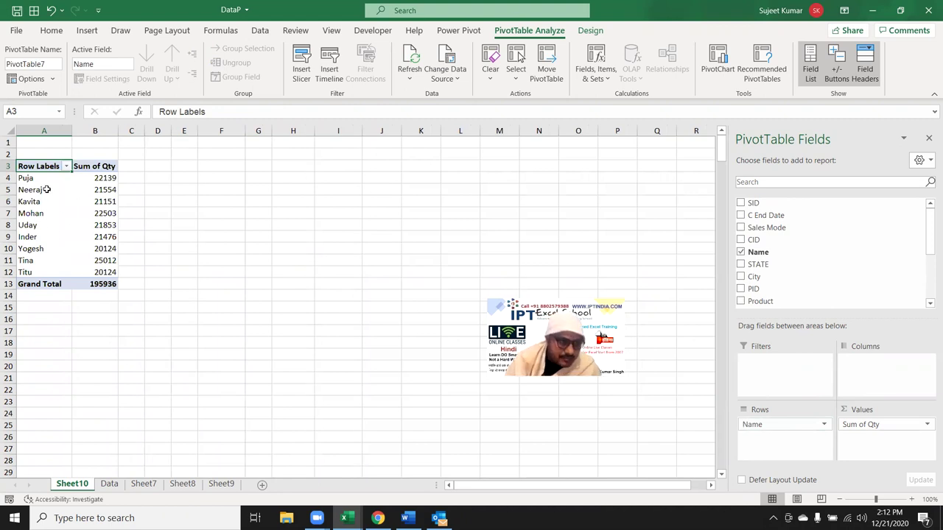
click(39, 262)
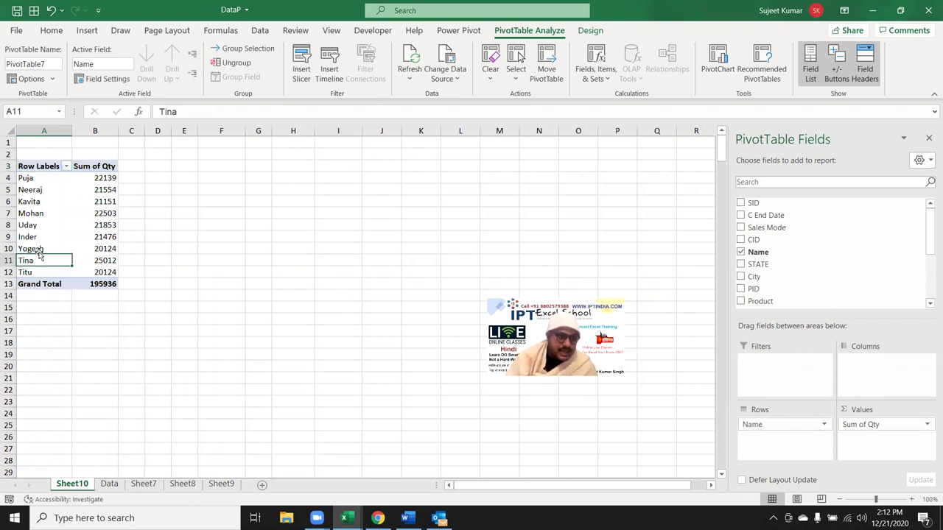
ctrl+click(39, 227)
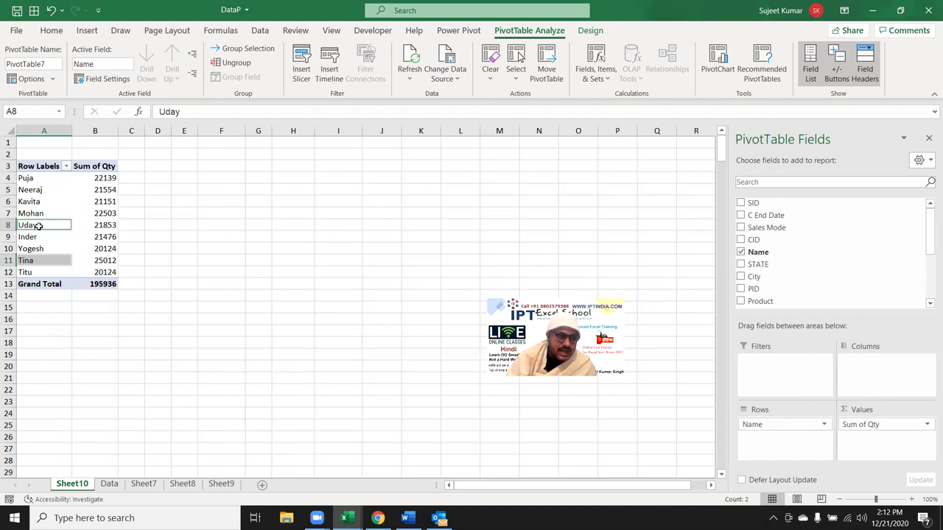
ctrl+click(44, 180)
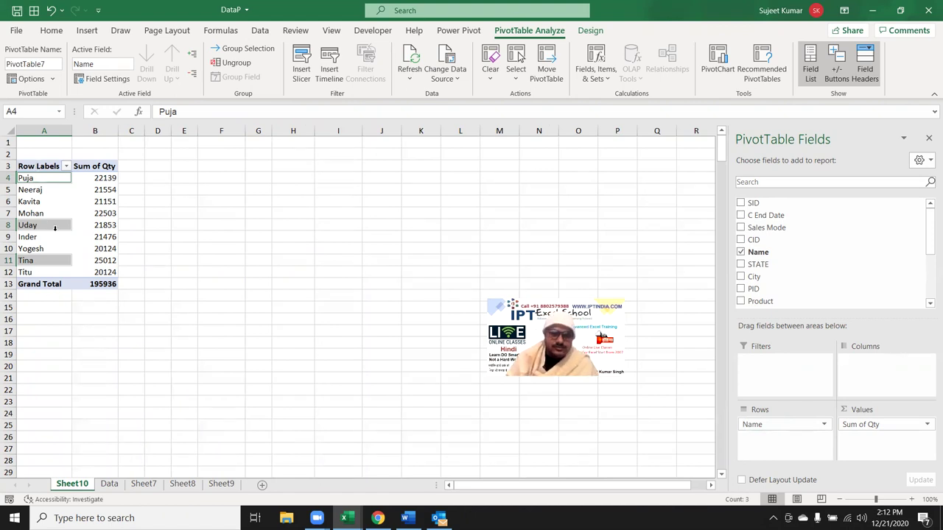
Group the three selected names into Group1 and remove the original Name field.
right_click(53, 180)
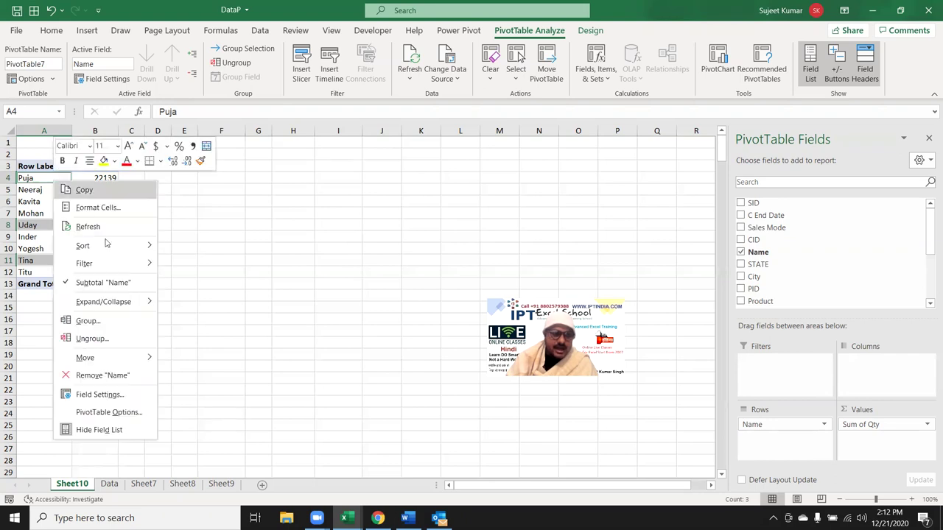
click(115, 321)
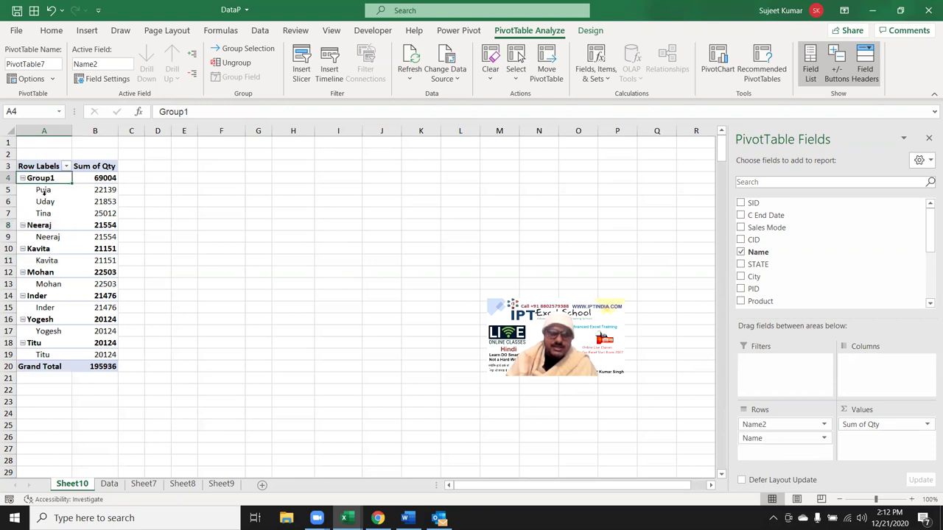
drag(44, 190, 98, 211)
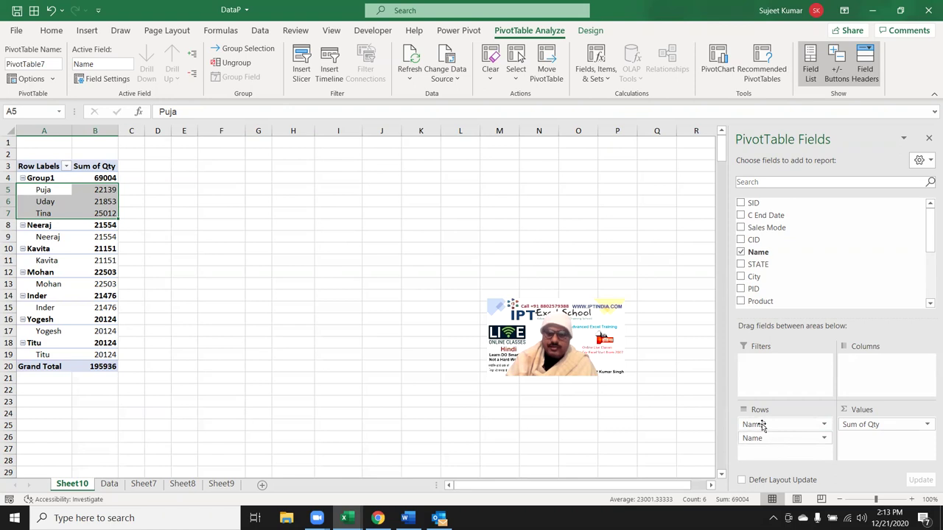
click(766, 439)
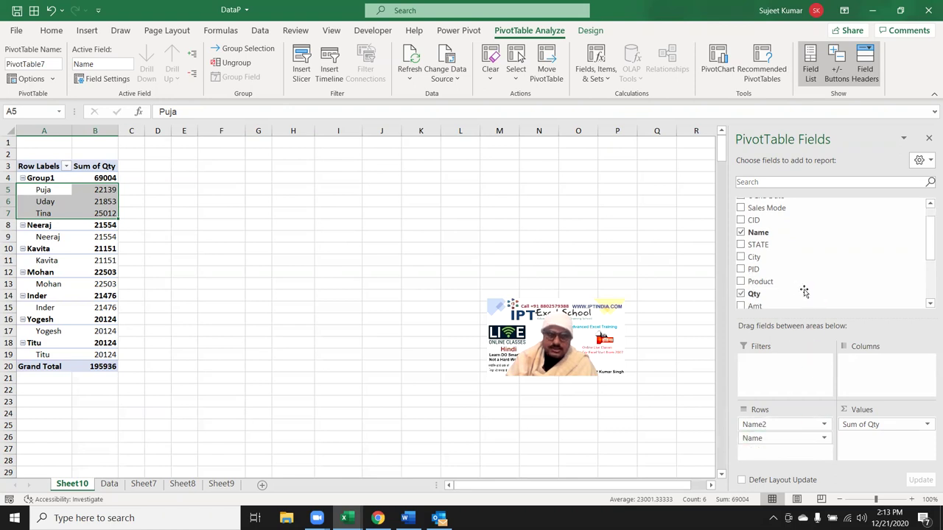
drag(766, 441, 802, 289)
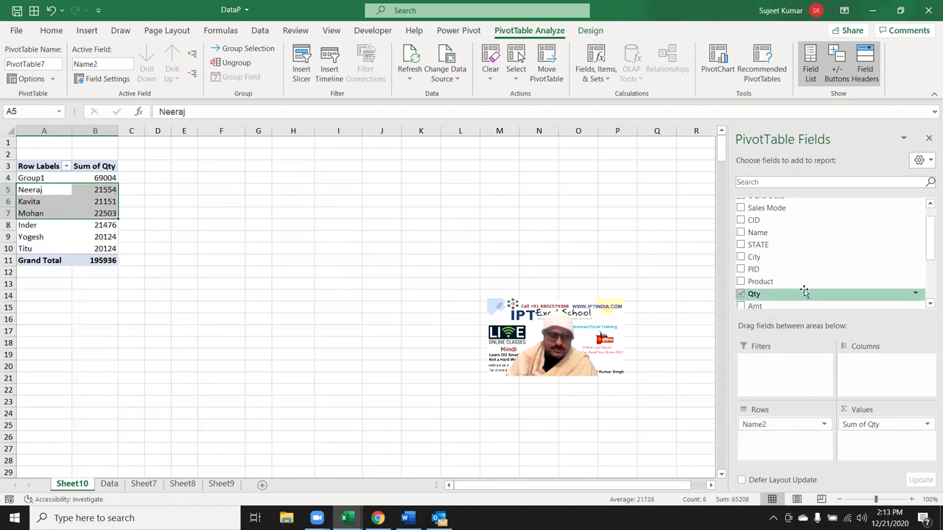
Rename the Group1 label in A4 to 'Vendor'.
click(40, 179)
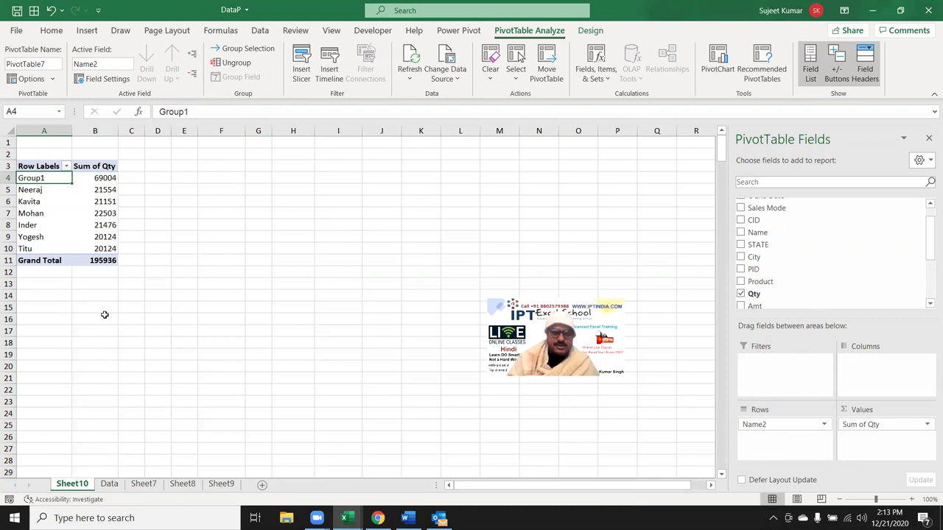
text(Vendor)
key(Return)
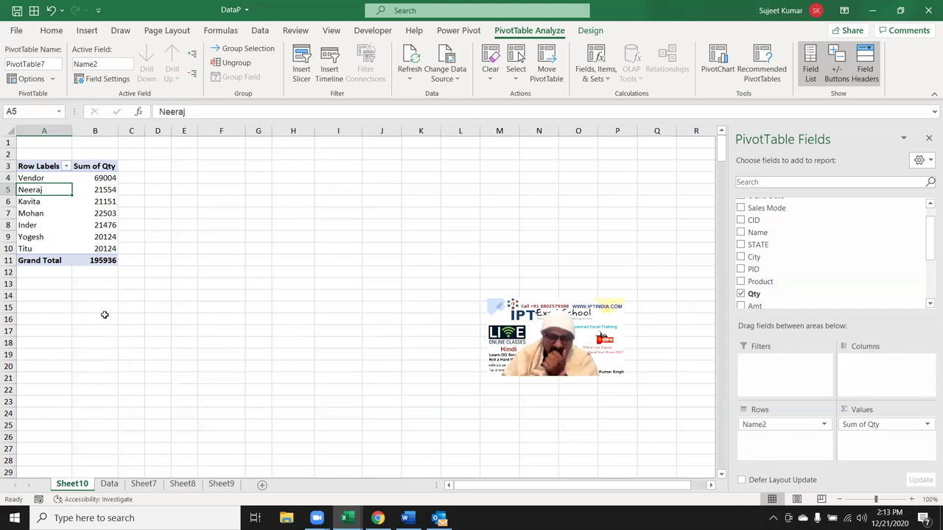
click(458, 30)
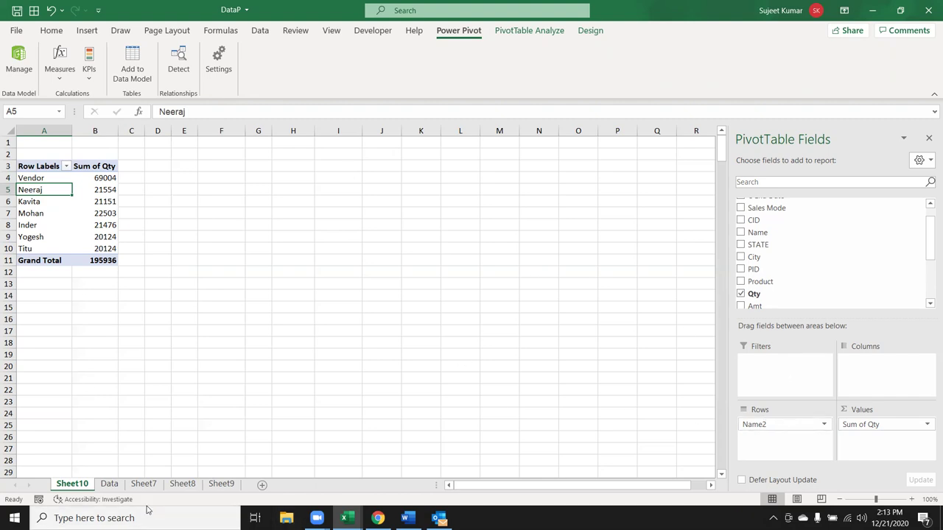
Put Qty in Rows and Count of Sales Mode in Values.
mouse_move(764, 431)
mouse_down()
mouse_move(892, 395)
mouse_move(788, 431)
mouse_up()
scroll(795, 293, up, 1)
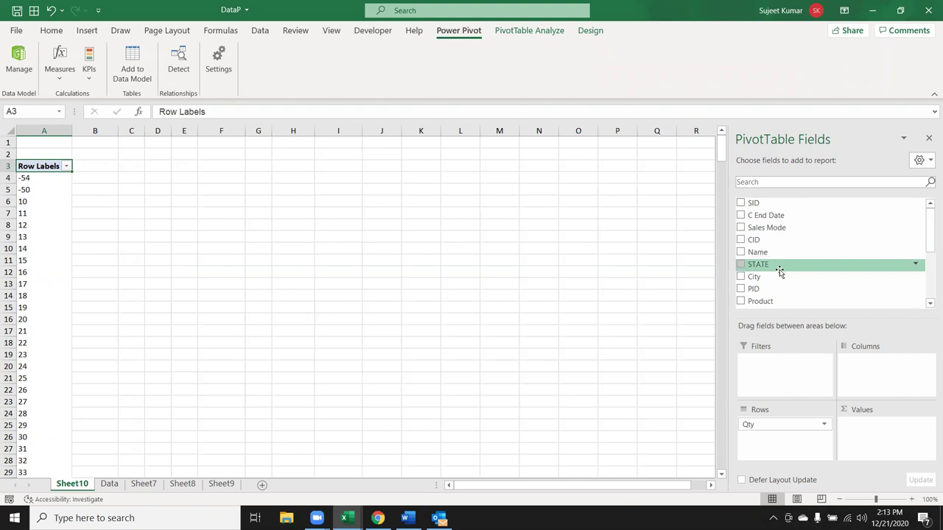
drag(766, 228, 871, 433)
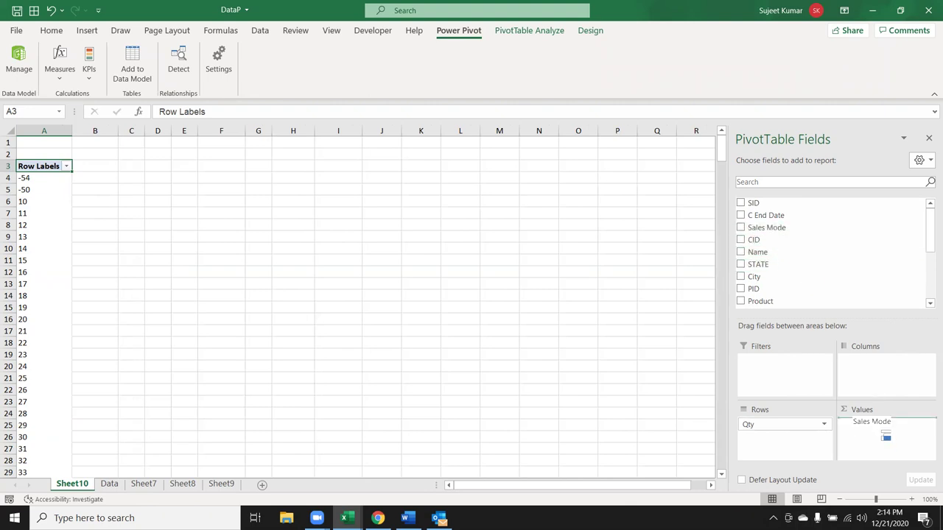
Review counts for the negative quantities and for Qty 10 (117), 11 (52), 12 (26).
click(53, 202)
drag(53, 178, 126, 188)
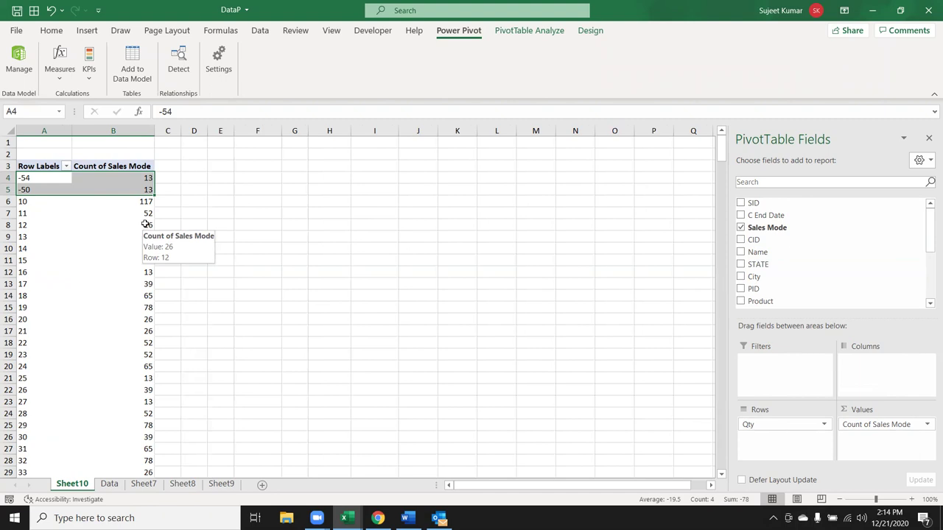
click(75, 205)
click(28, 200)
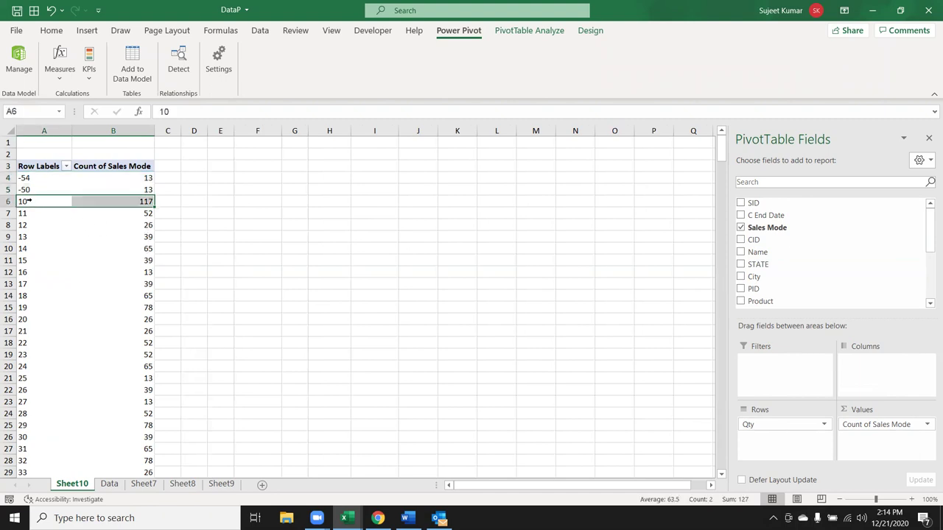
click(126, 199)
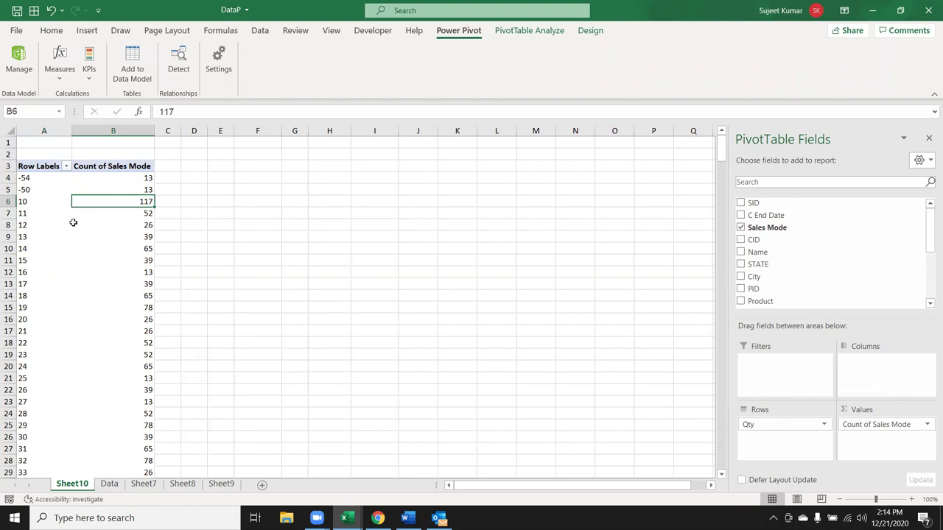
click(38, 213)
click(145, 213)
click(37, 223)
click(126, 225)
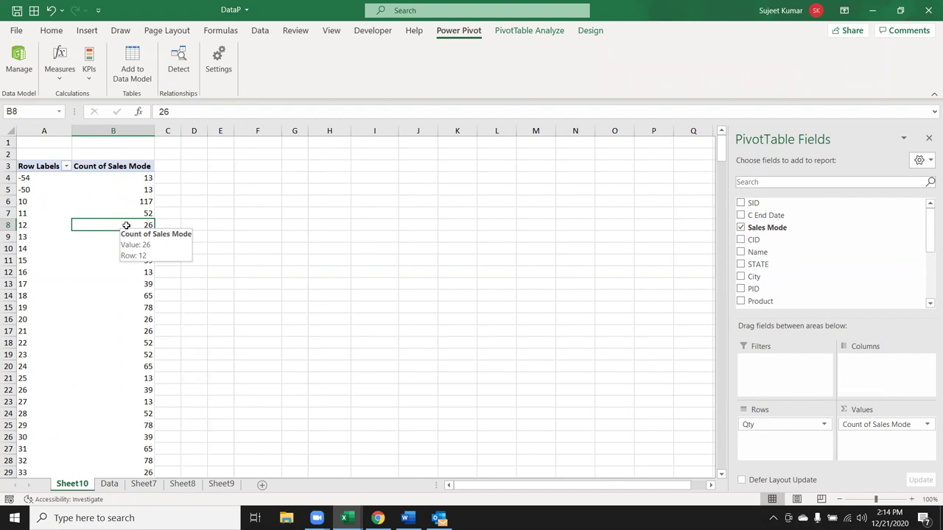
click(38, 201)
Group Qty into bands of 10 from 0 to 100, then try moving the 20-29 band.
right_click(38, 201)
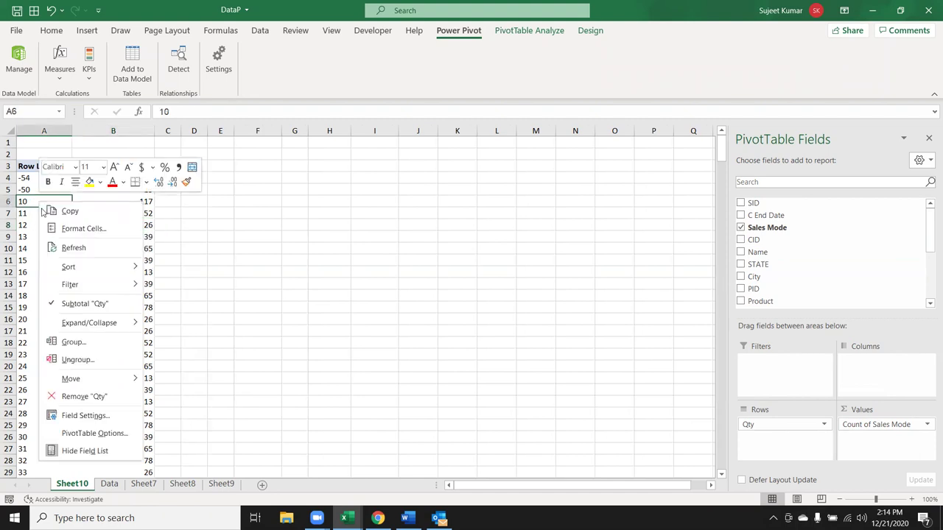
click(74, 342)
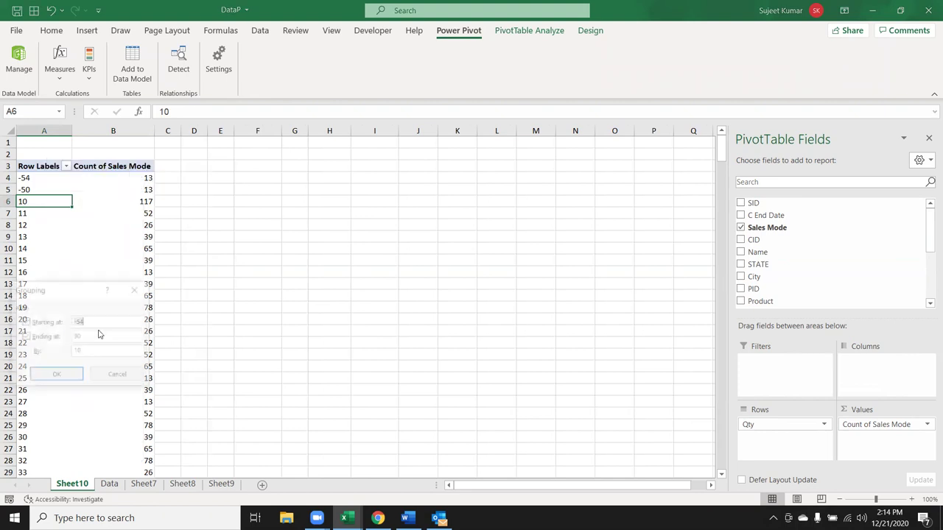
drag(76, 289, 270, 213)
text(0)
click(304, 263)
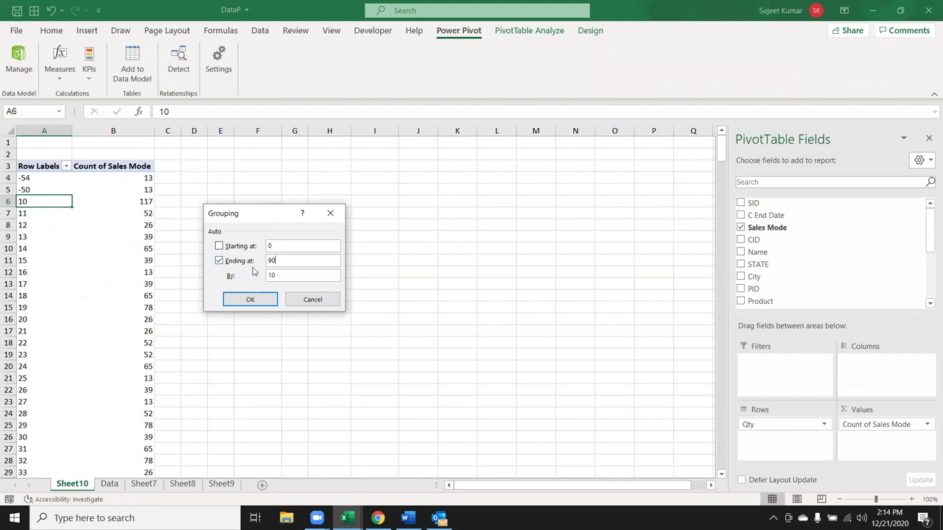
double_click(272, 260)
text(100)
click(250, 299)
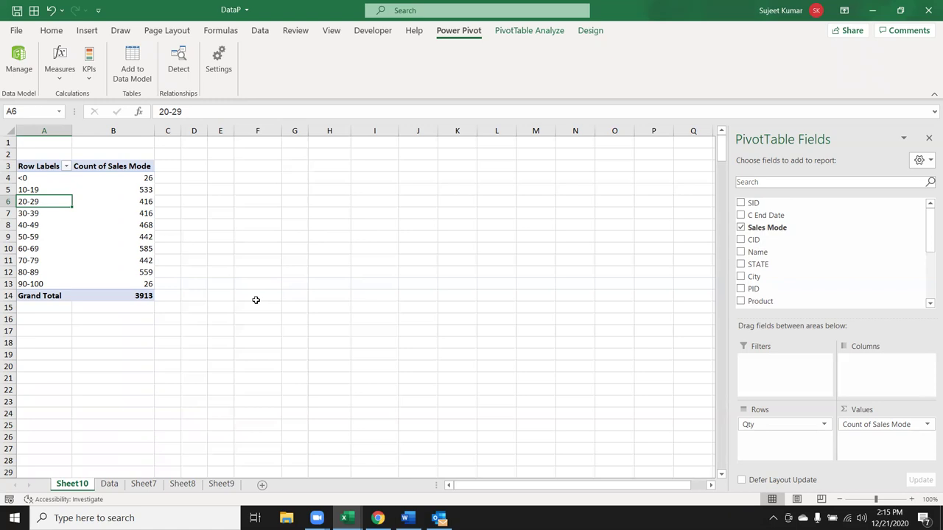
mouse_move(45, 206)
mouse_down()
mouse_move(47, 179)
mouse_move(45, 283)
mouse_up()
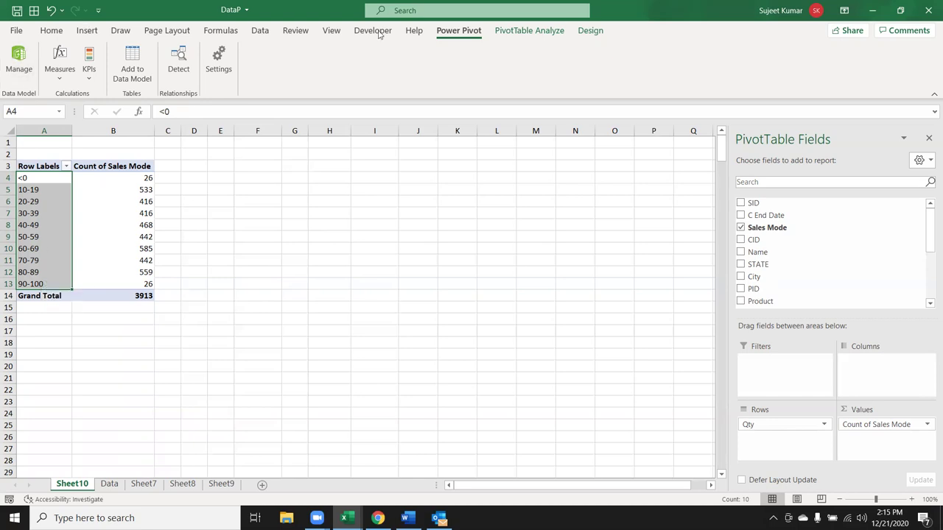
Swap Qty for Name in the pivot rows to list each salesperson's Count of Sales Mode.
click(87, 80)
drag(871, 264, 847, 267)
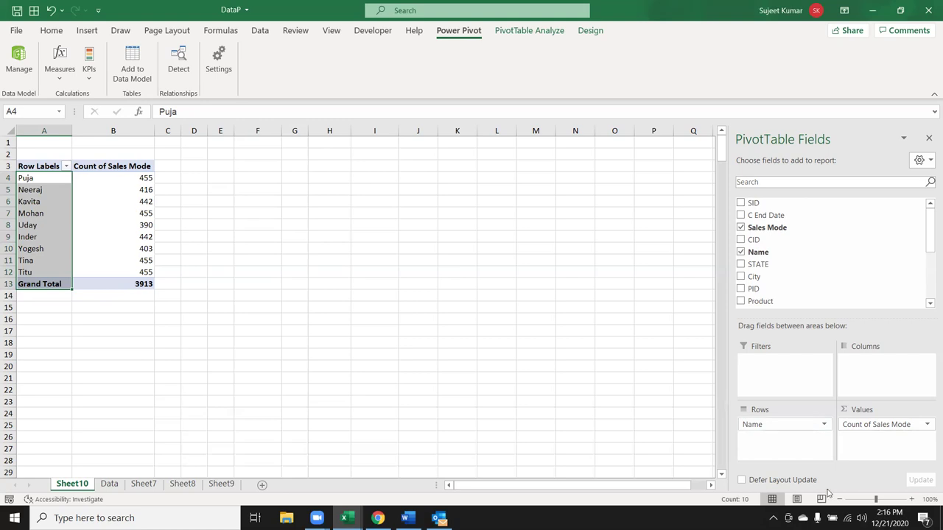
click(140, 190)
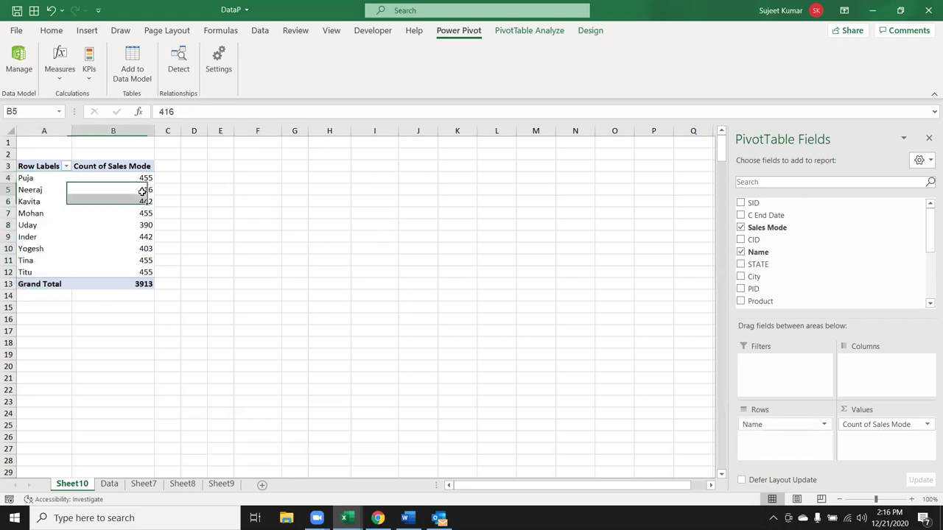
Sort the name rows by count, smallest then largest first, then by label Z to A.
right_click(147, 190)
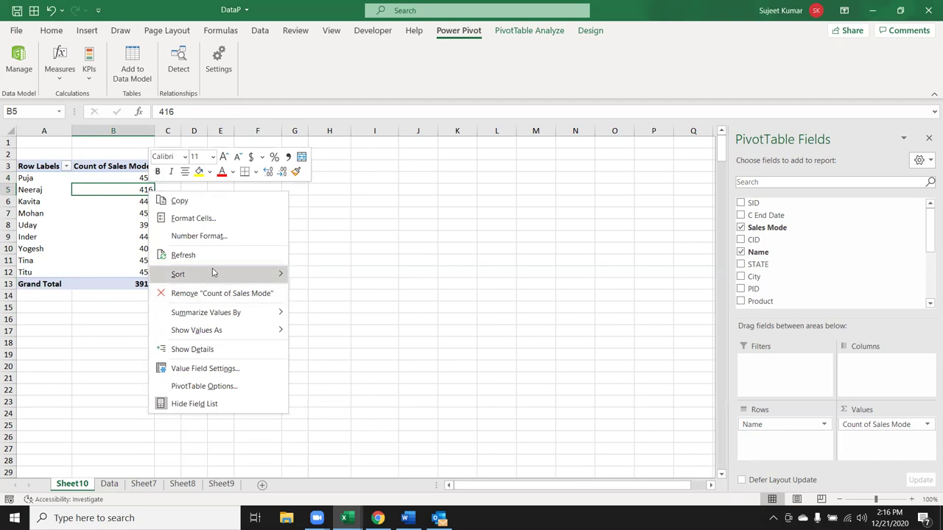
click(326, 273)
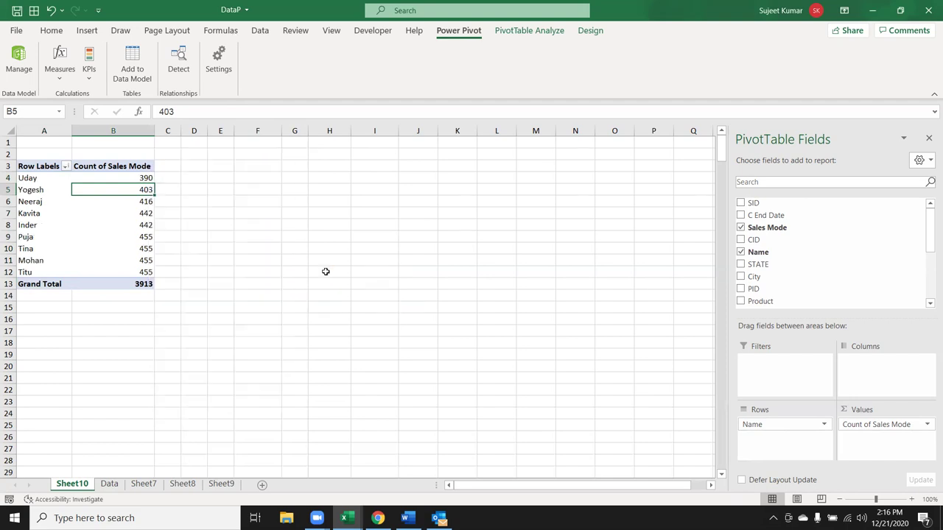
right_click(145, 189)
mouse_move(177, 271)
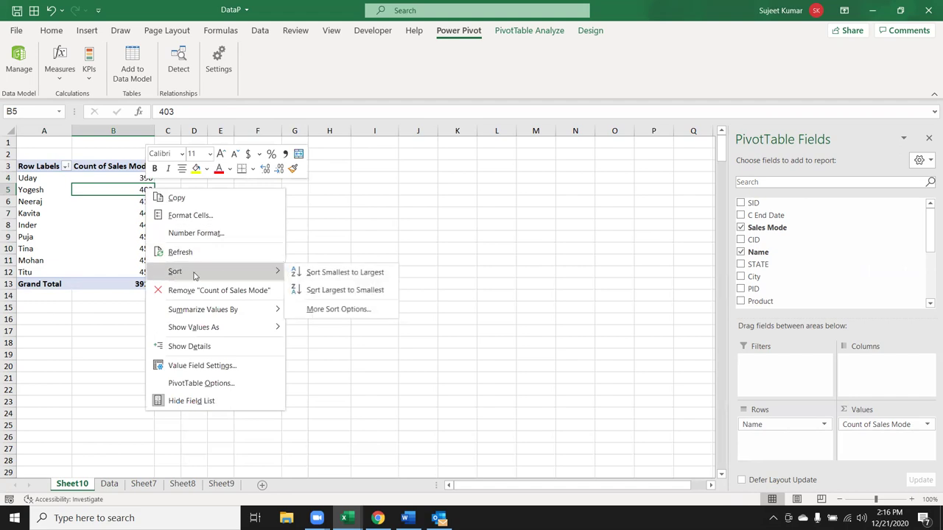
click(332, 292)
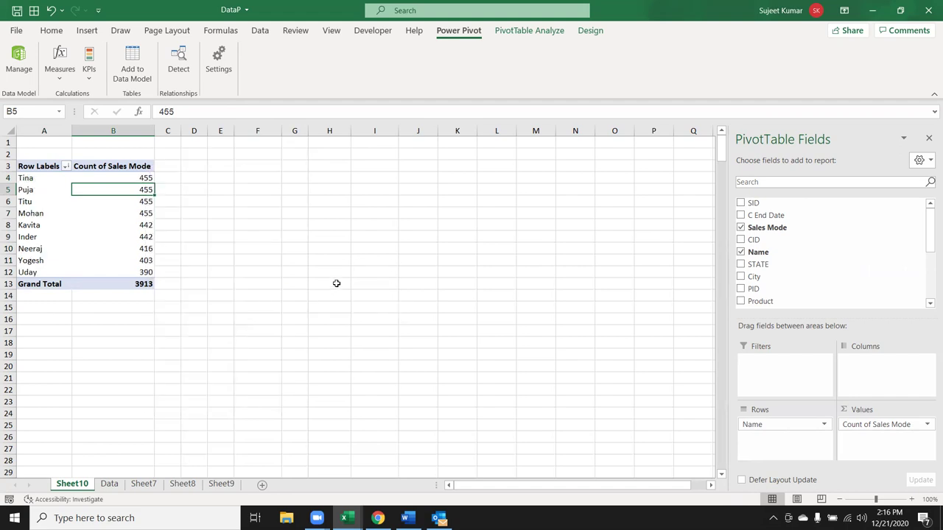
click(42, 183)
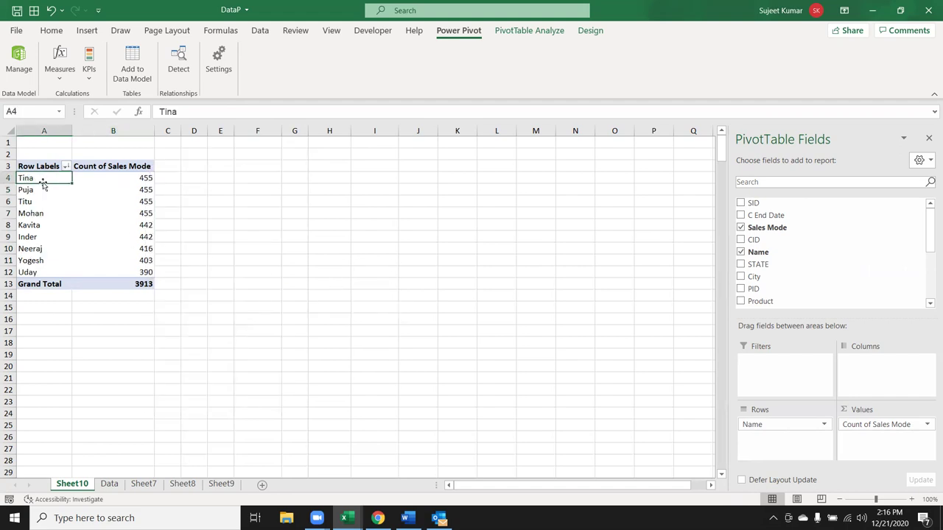
right_click(42, 179)
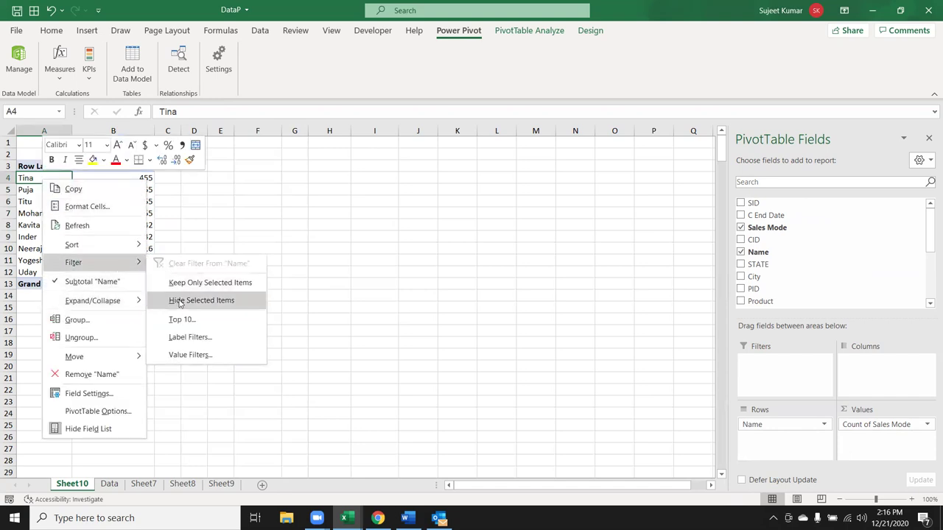
mouse_move(72, 244)
click(173, 264)
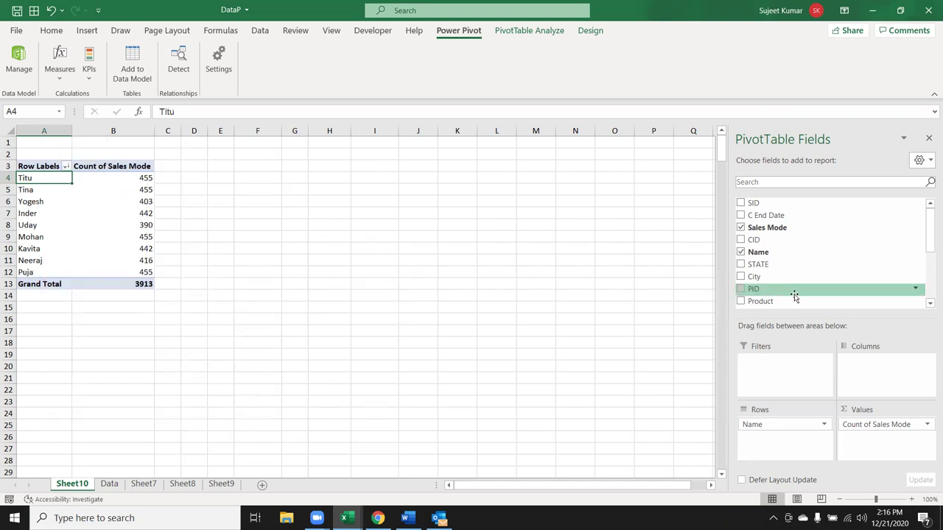
Add Product as columns sorted A to Z, order names by HD count ascending, then nest Product under Name.
drag(785, 301, 862, 368)
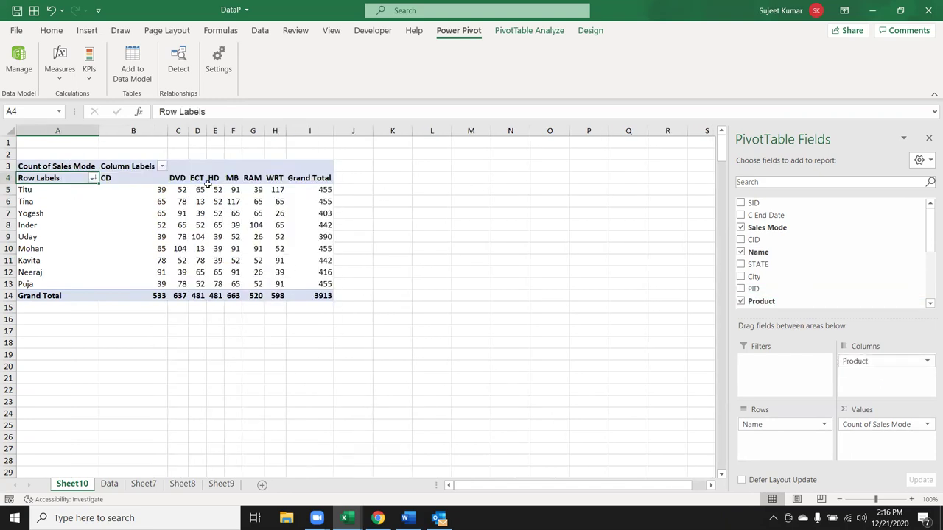
right_click(200, 178)
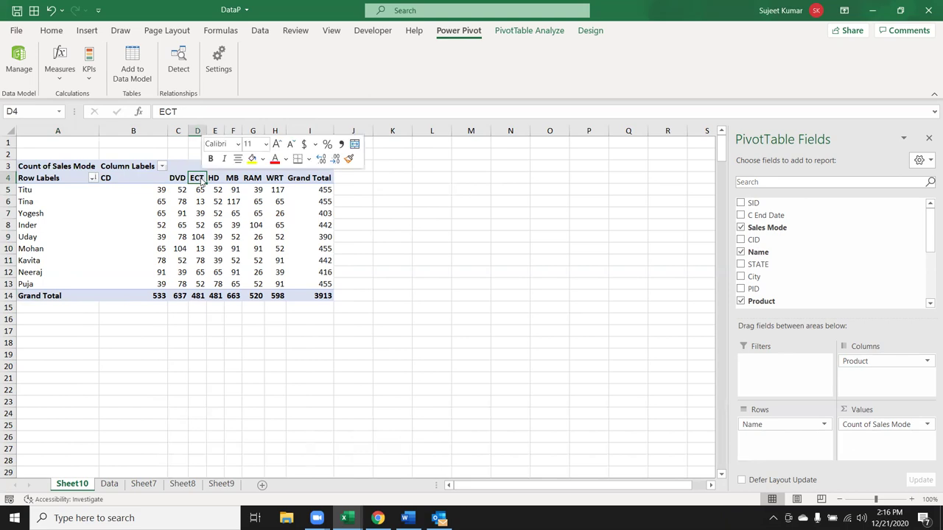
click(324, 249)
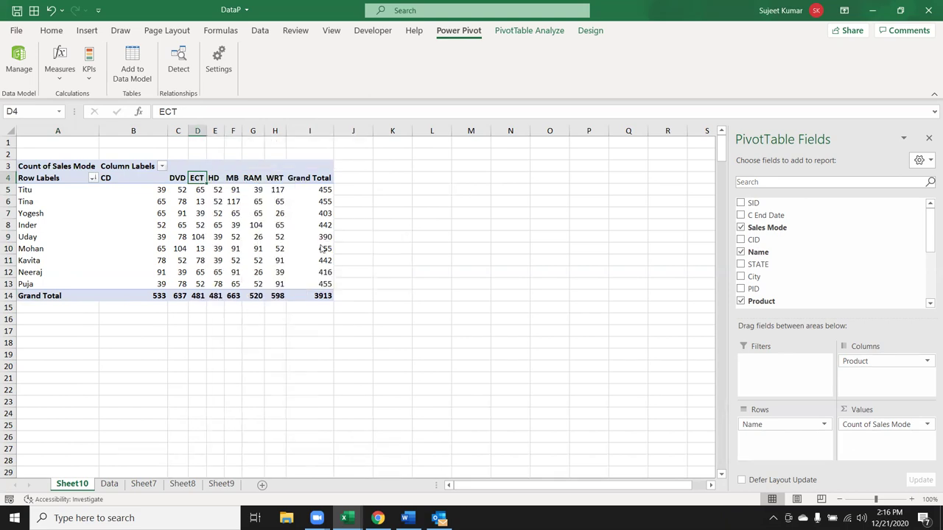
right_click(215, 201)
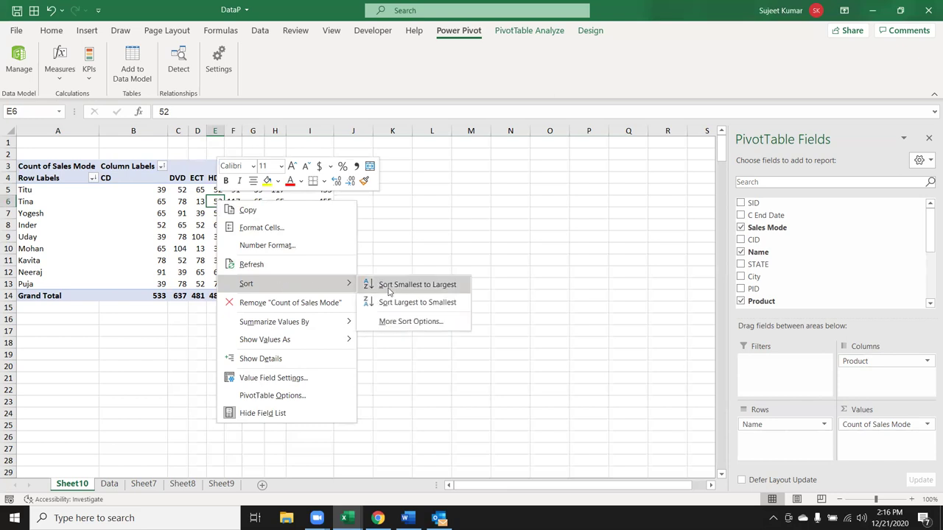
mouse_move(246, 283)
click(388, 287)
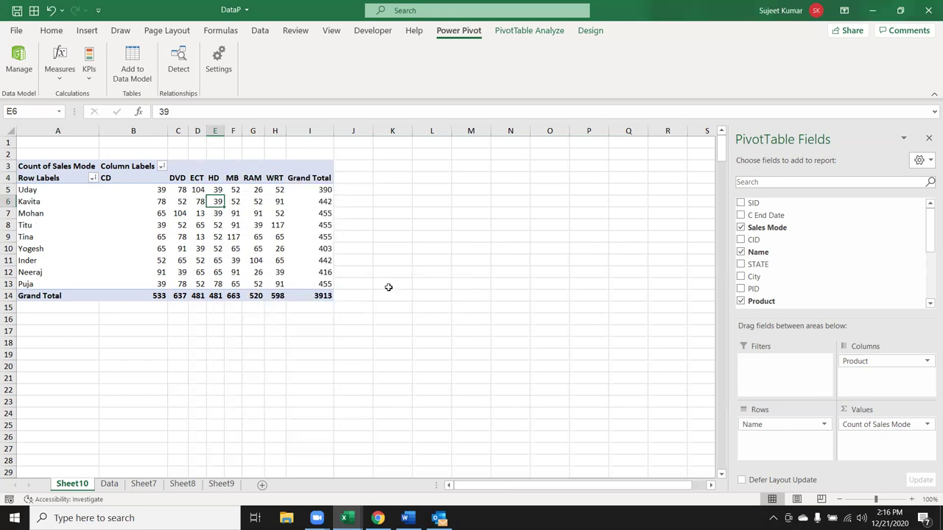
mouse_move(855, 361)
mouse_down()
mouse_move(810, 445)
mouse_move(796, 436)
mouse_up()
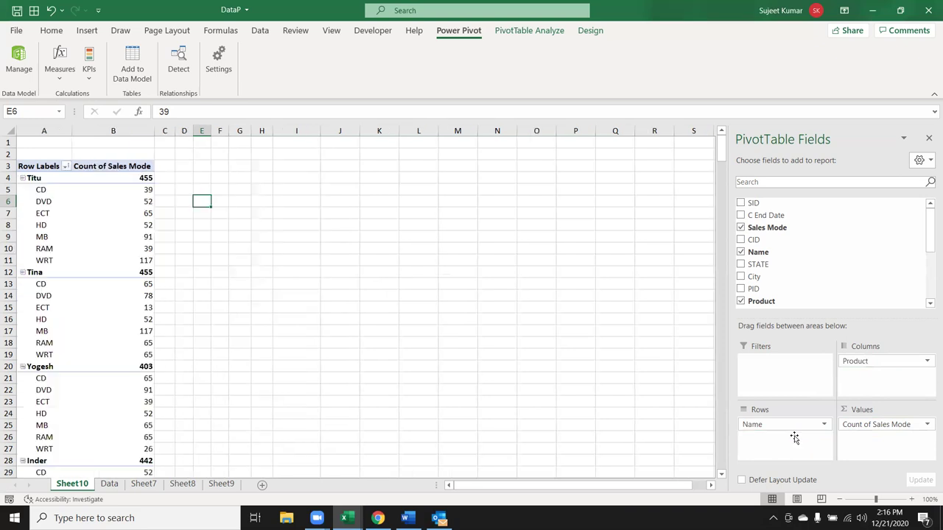
Sort each person's products by count, largest first.
click(148, 178)
right_click(149, 178)
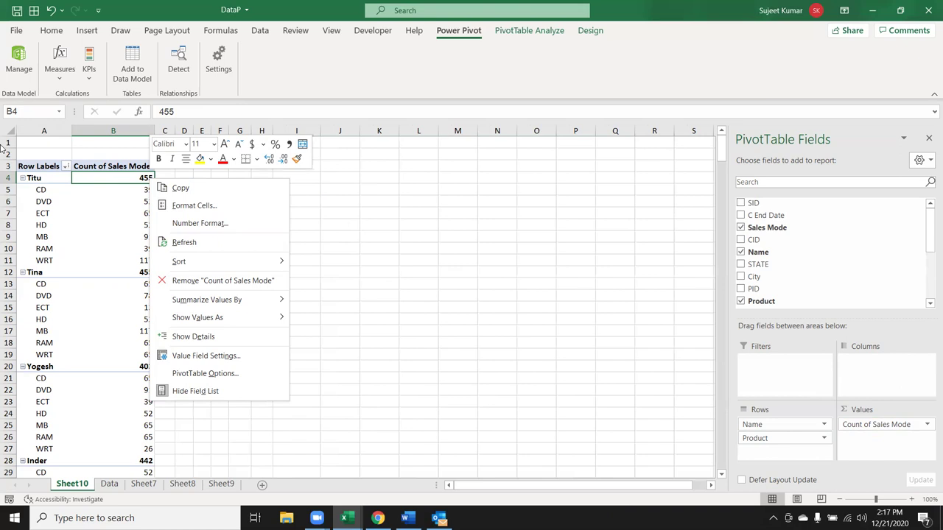
click(118, 213)
click(137, 191)
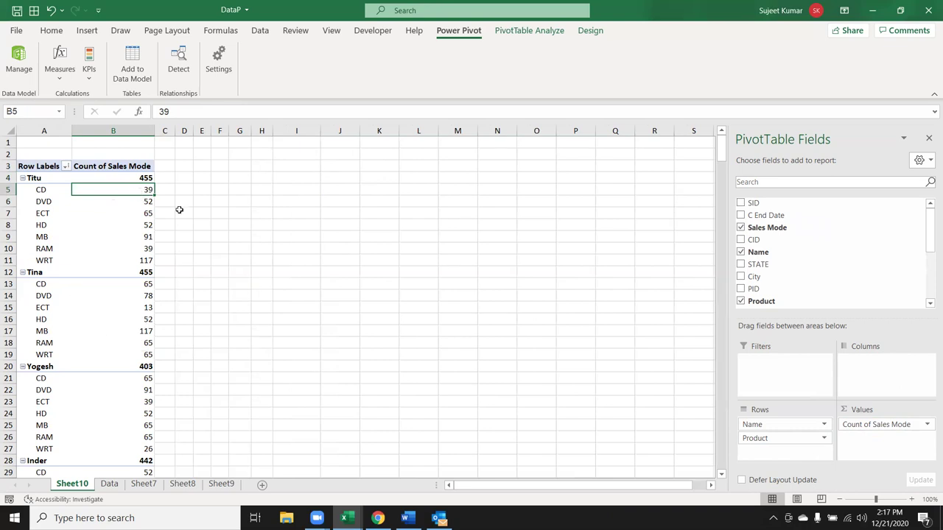
right_click(137, 190)
mouse_move(200, 273)
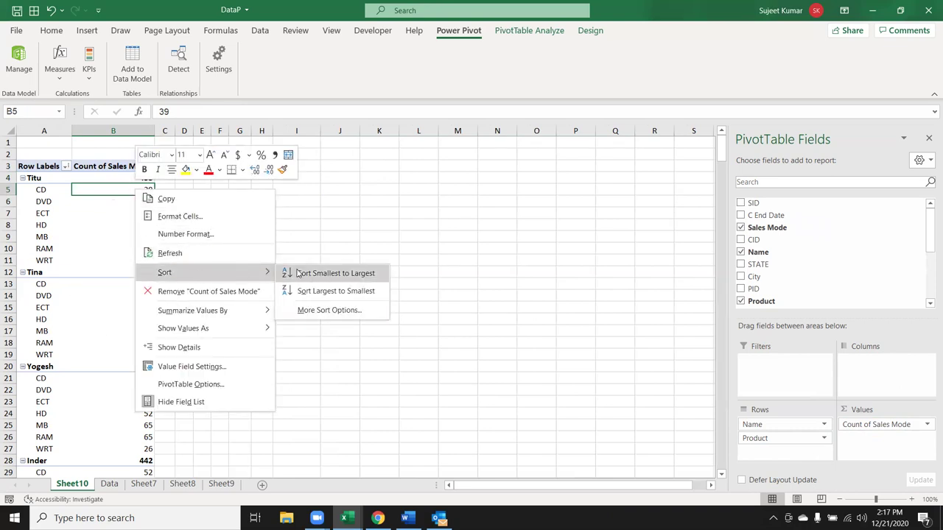
click(306, 293)
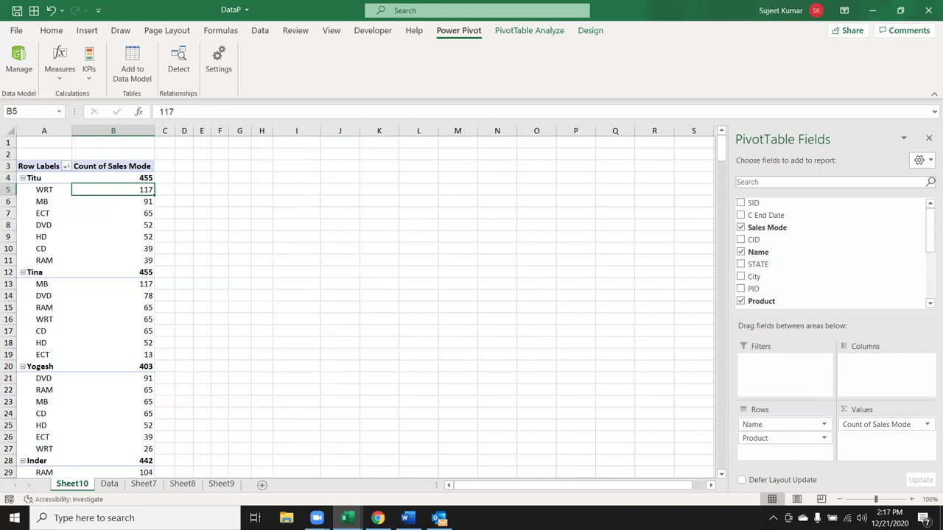
Remove Product from the pivot rows, leaving only the names.
click(140, 214)
click(152, 248)
click(156, 297)
click(89, 210)
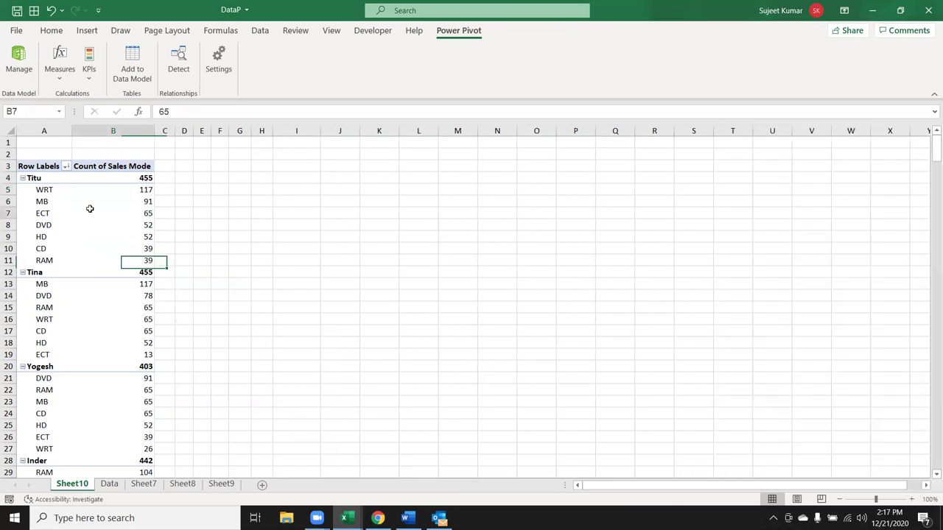
mouse_move(774, 447)
mouse_down()
mouse_move(793, 451)
mouse_move(836, 309)
mouse_up()
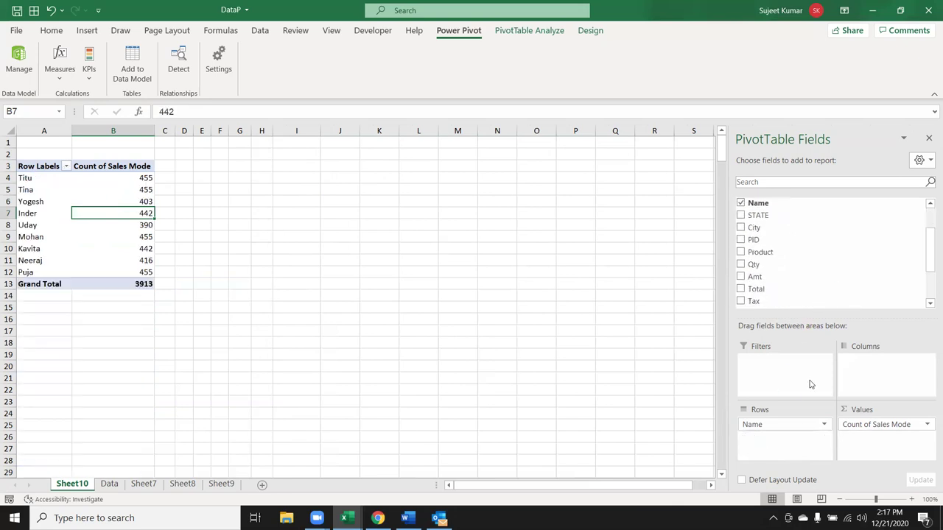
Replace Name with City as the row field and browse the City Row Labels filter options.
drag(784, 426, 837, 263)
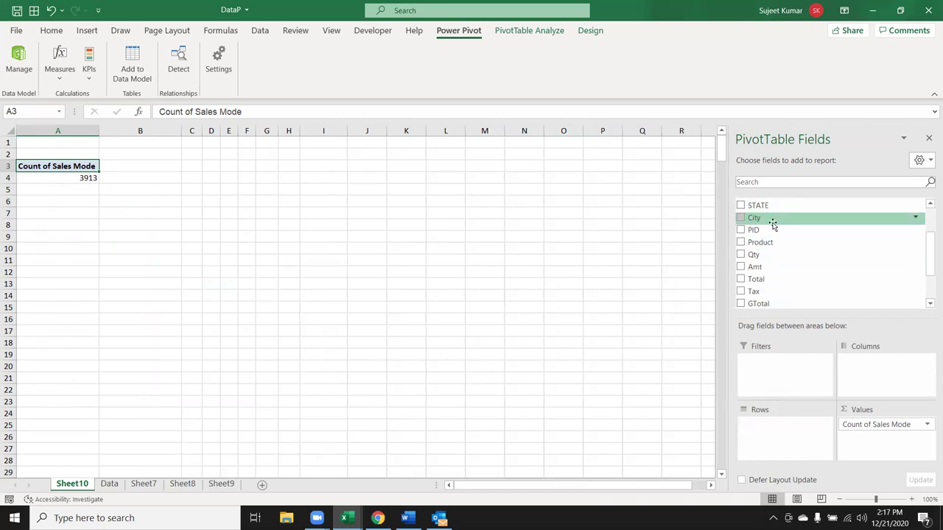
mouse_move(773, 225)
mouse_down()
mouse_move(806, 437)
mouse_move(792, 425)
mouse_up()
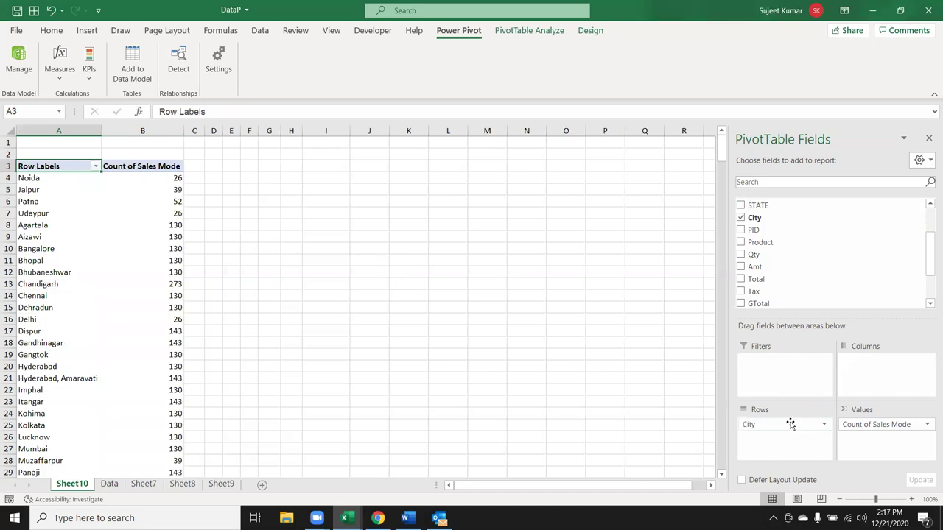
click(96, 167)
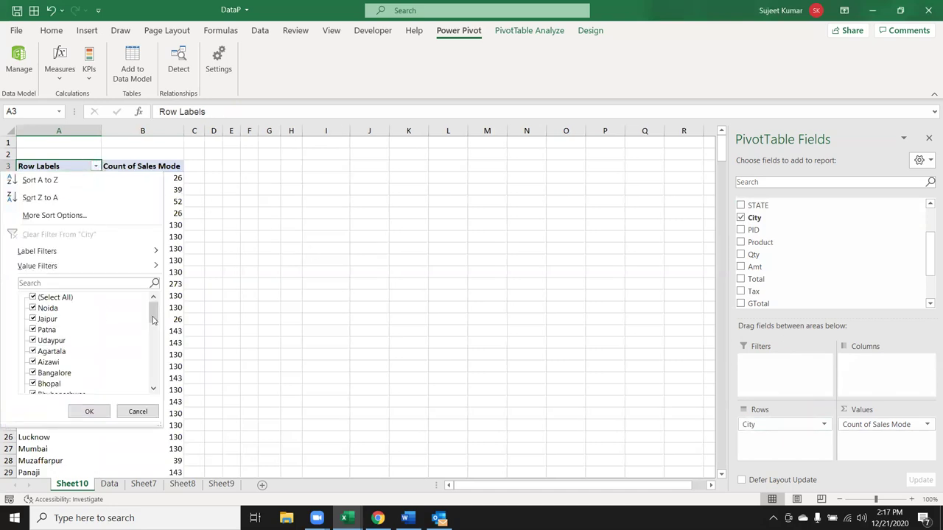
mouse_move(153, 319)
mouse_down()
mouse_move(148, 383)
mouse_move(163, 377)
mouse_up()
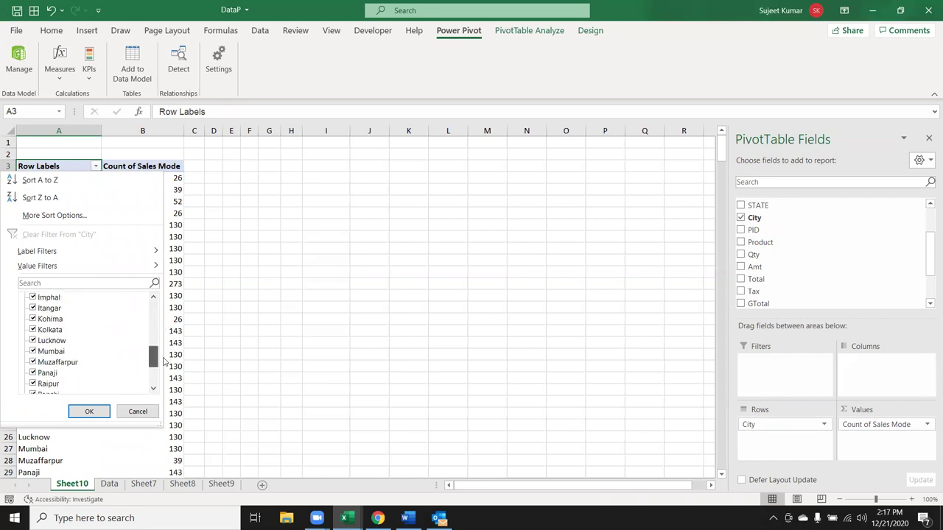
drag(153, 374, 156, 299)
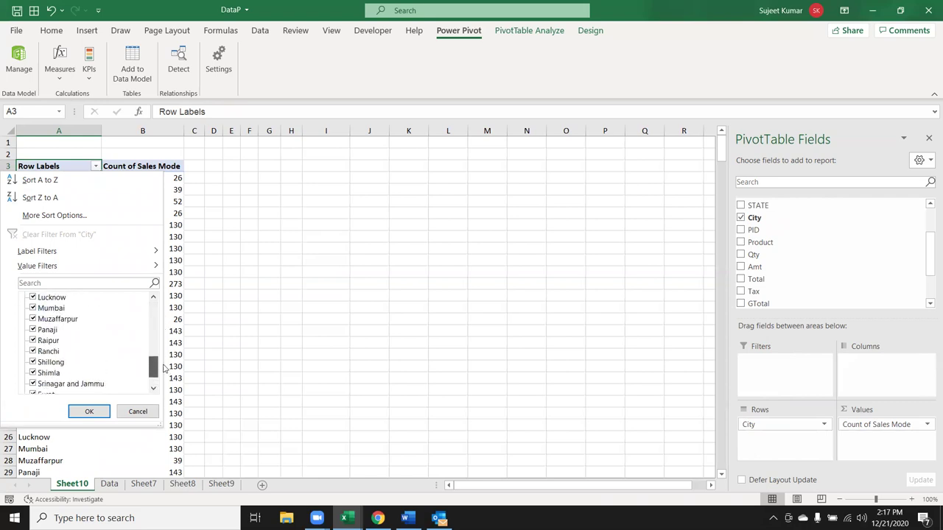
click(82, 283)
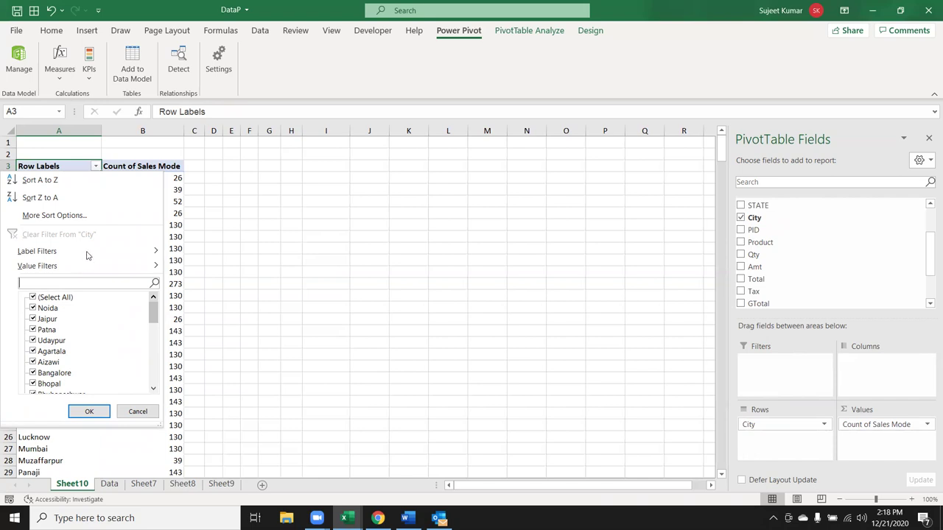
click(155, 251)
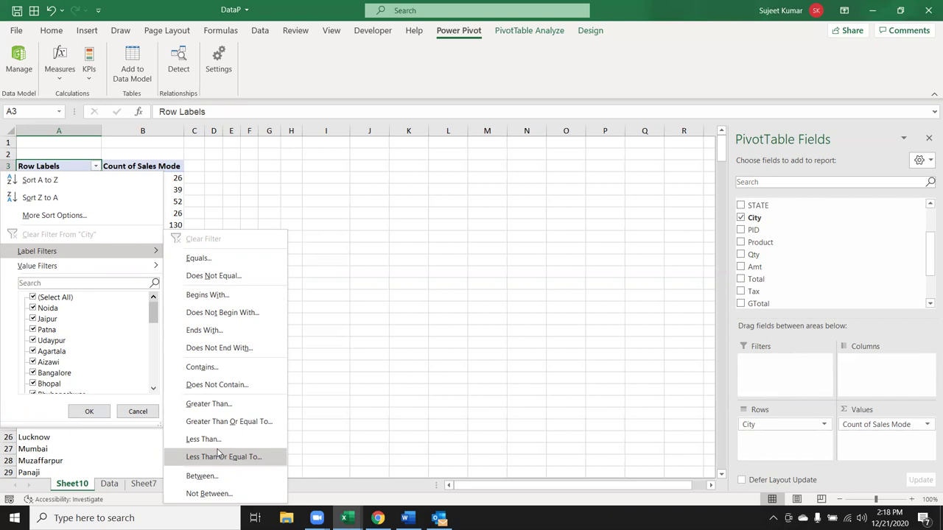
mouse_move(37, 265)
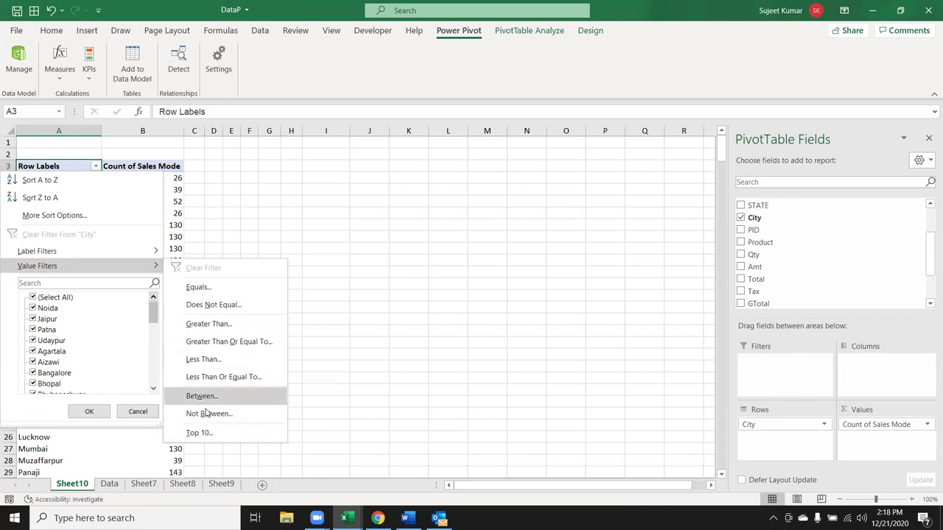
Apply a Top 10 value filter to the cities, then clear the City filter.
click(198, 433)
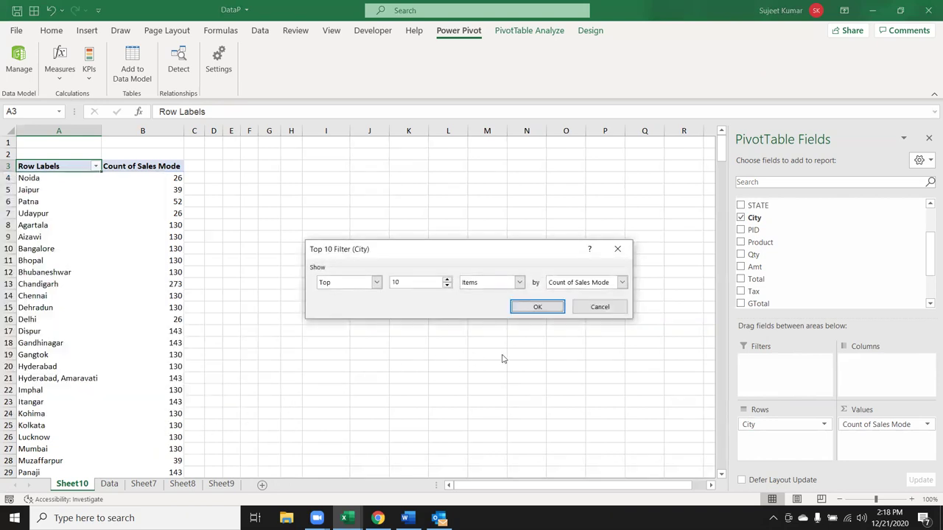
click(538, 308)
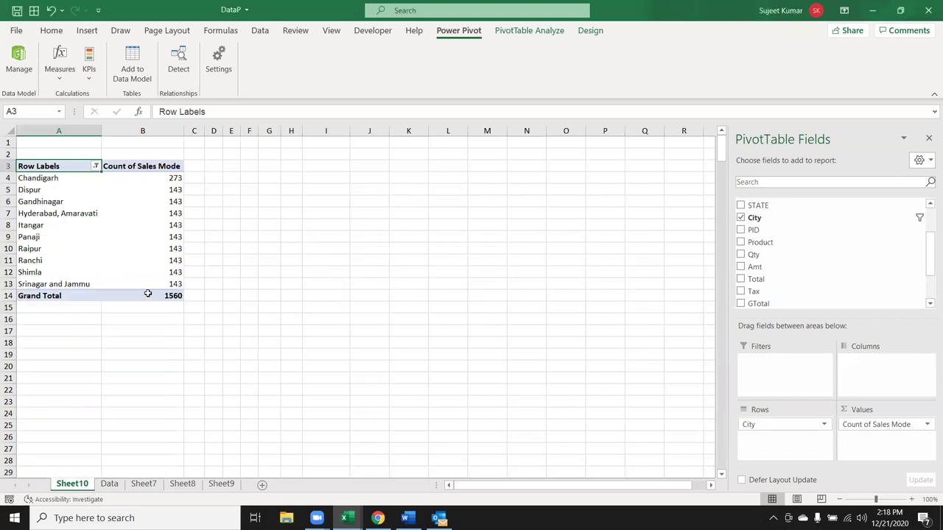
click(95, 166)
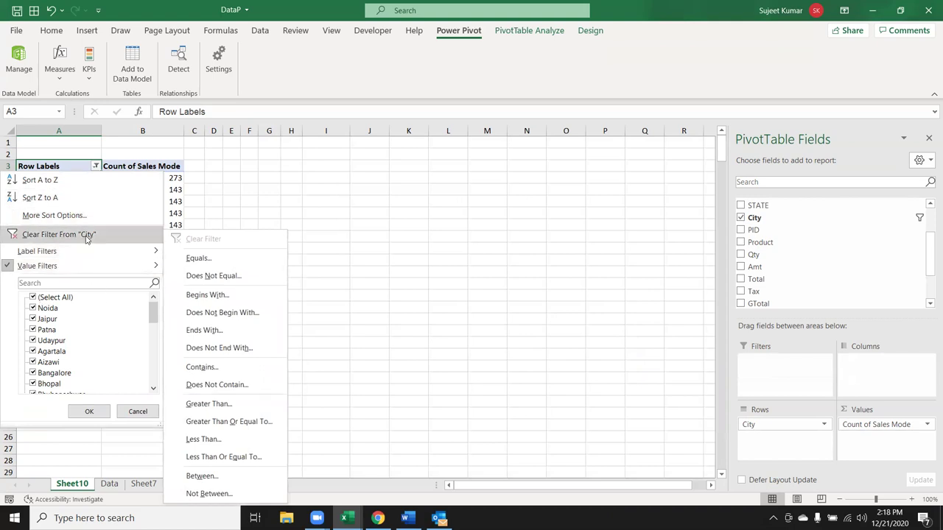
click(87, 237)
Select the cities from Jaipur downward and review the City filter options without changes.
drag(63, 189, 25, 368)
click(94, 166)
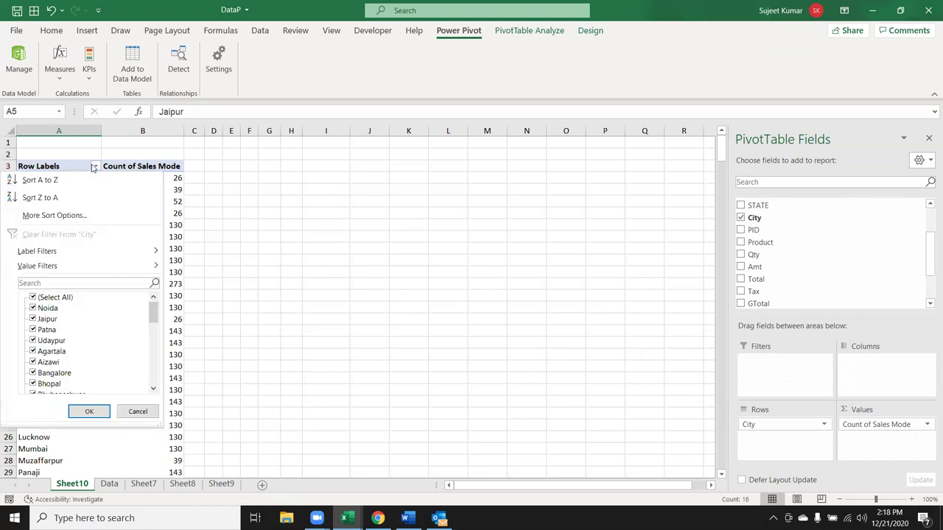
click(246, 261)
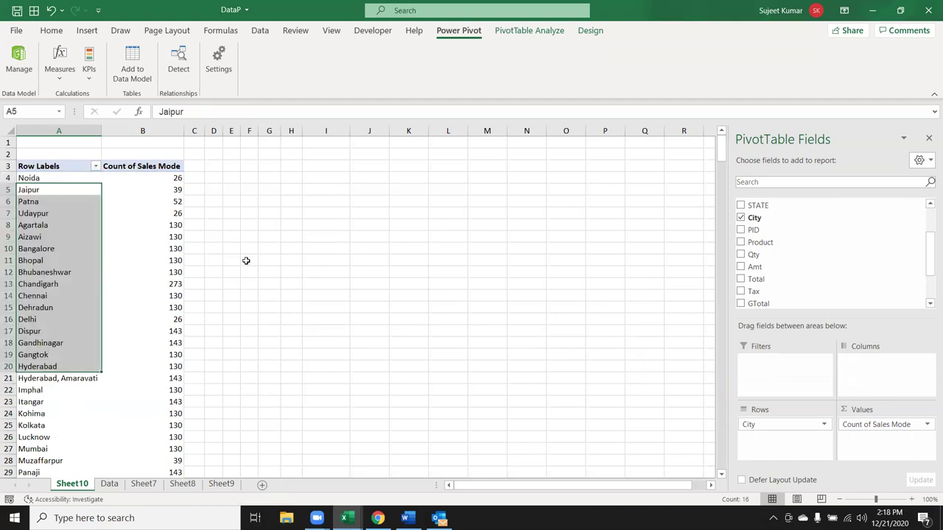
click(169, 228)
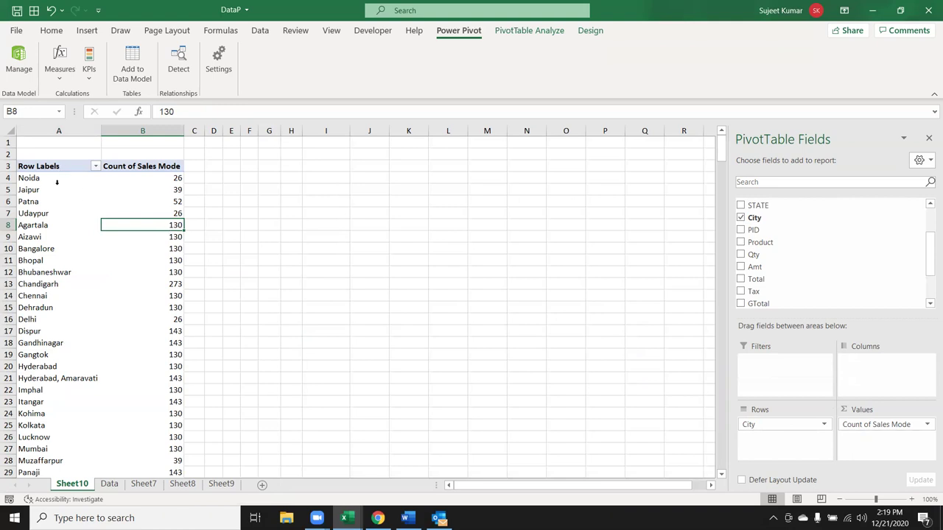
Select the city rows Jaipur through Bhopal.
drag(56, 184, 52, 261)
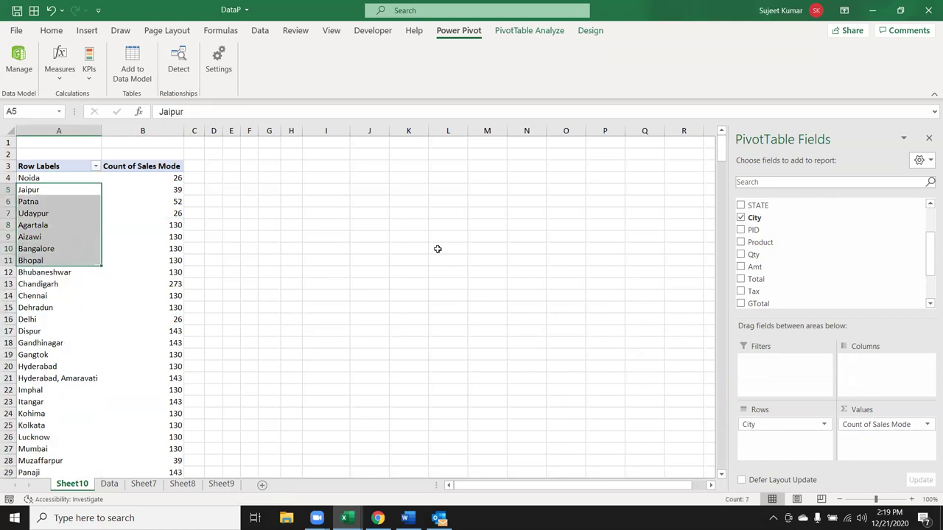
scroll(823, 284, up, 2)
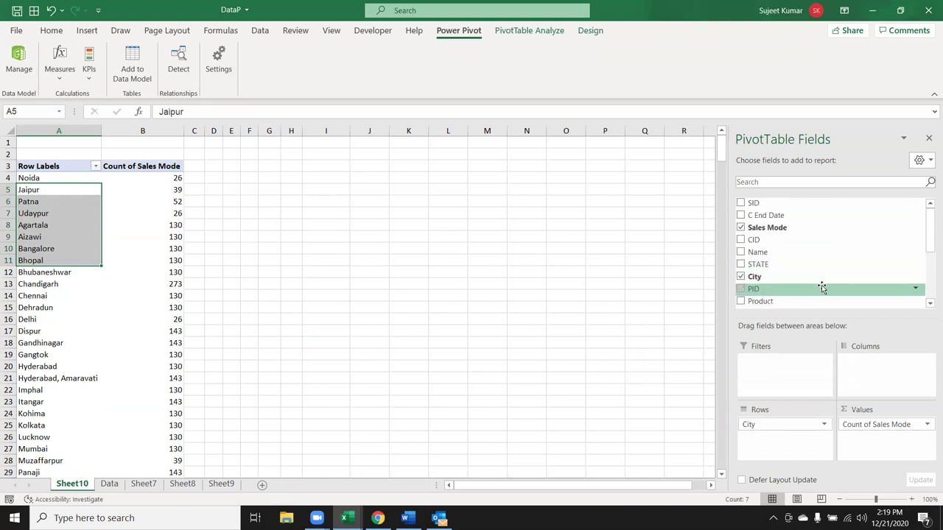
scroll(814, 280, down, 2)
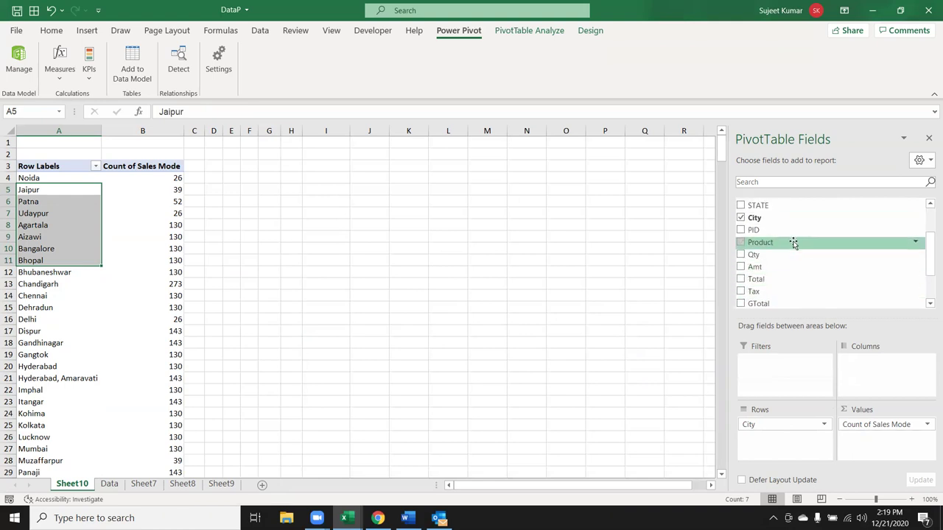
Add Product as the column field and filter out the CD and DVD products.
drag(794, 243, 859, 368)
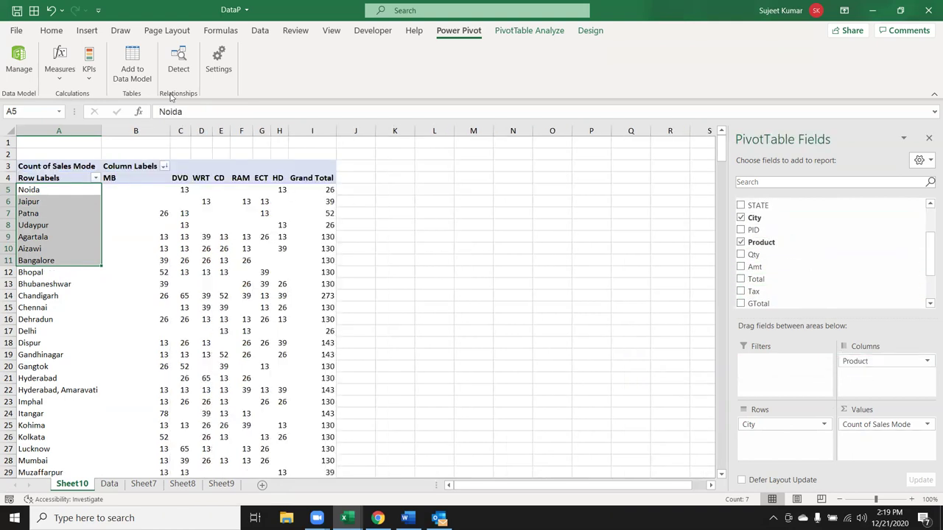
click(153, 169)
click(164, 167)
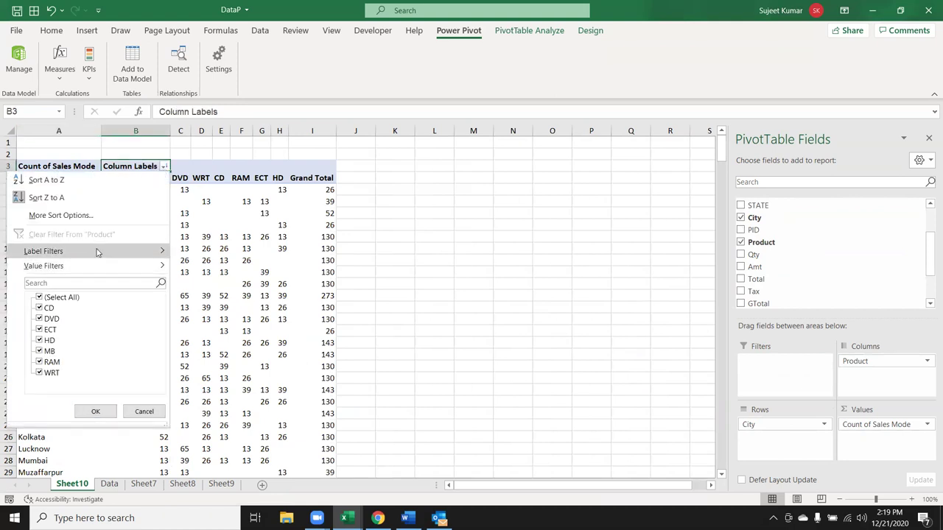
click(333, 170)
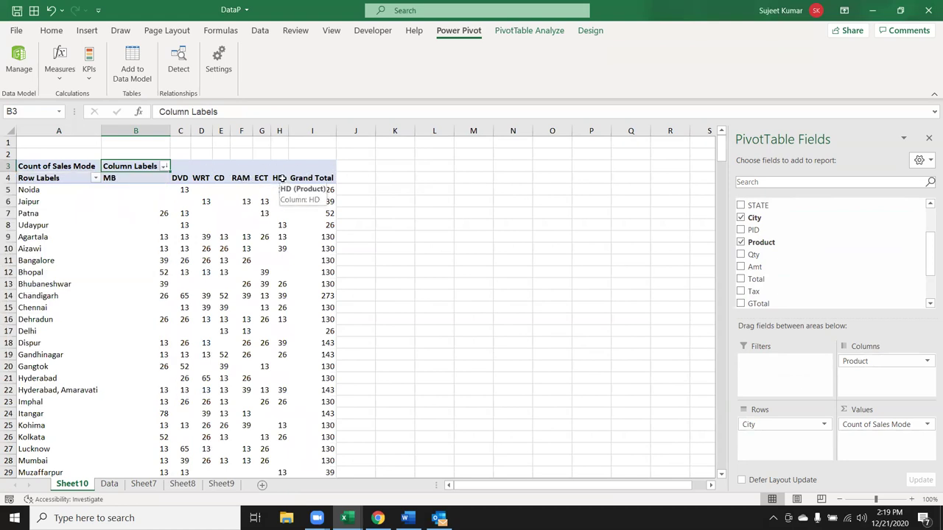
click(223, 173)
click(165, 166)
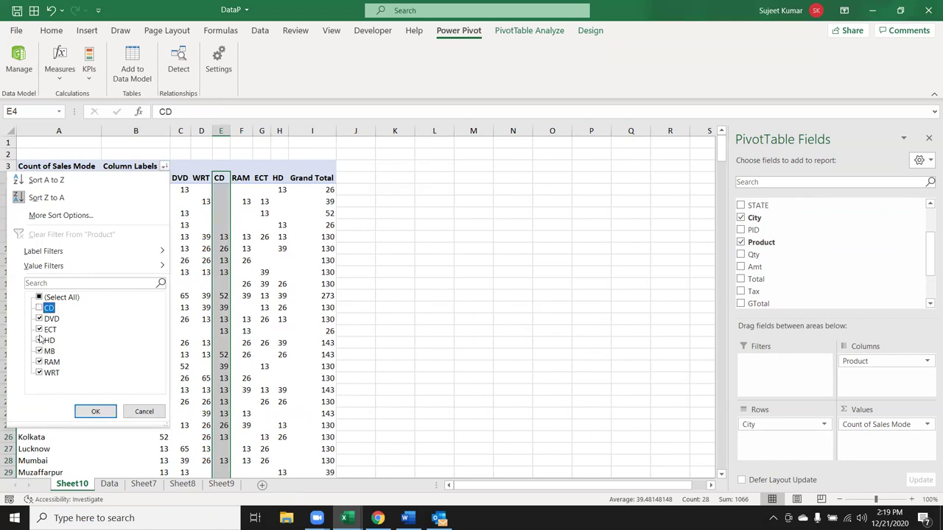
click(39, 319)
click(95, 411)
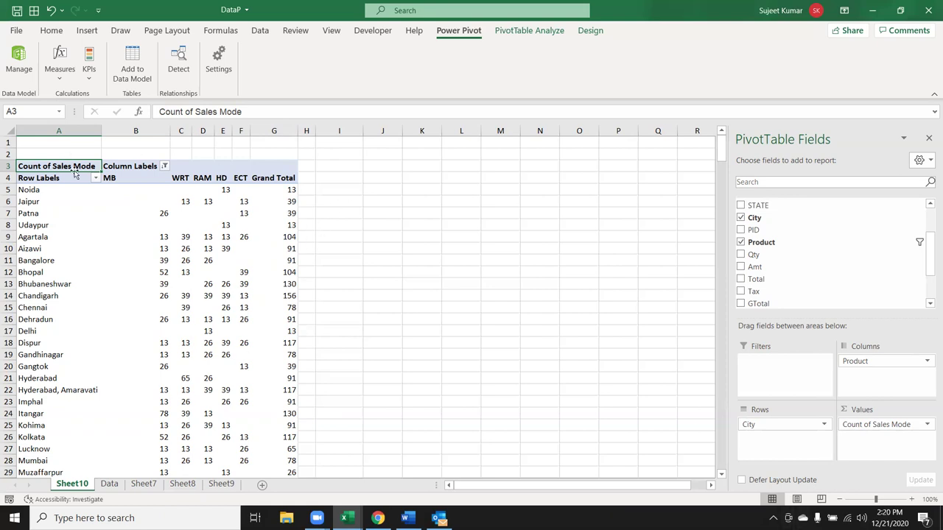
Select the pivot counts for Gandhinagar through Hyderabad.
click(223, 248)
drag(223, 290, 218, 385)
click(241, 343)
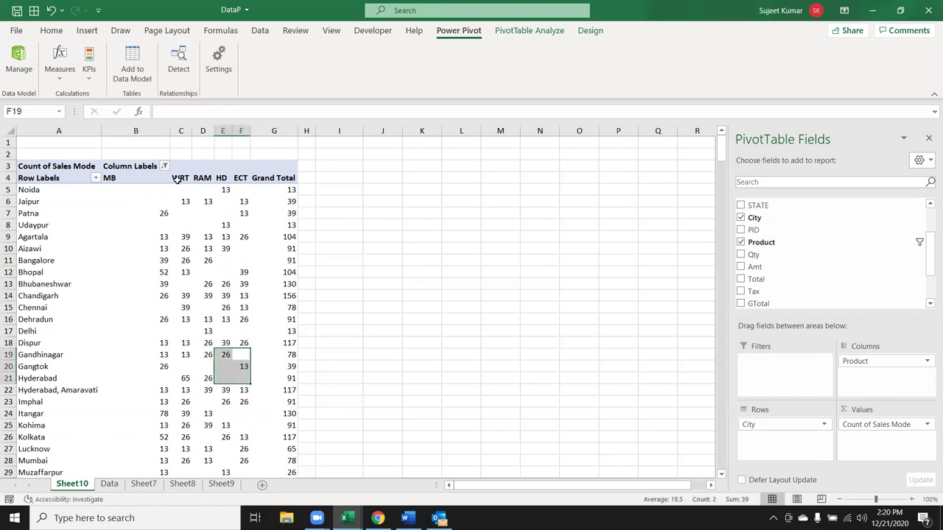
scroll(70, 249, down, 4)
scroll(70, 248, up, 4)
scroll(796, 297, up, 1)
scroll(796, 297, up, 2)
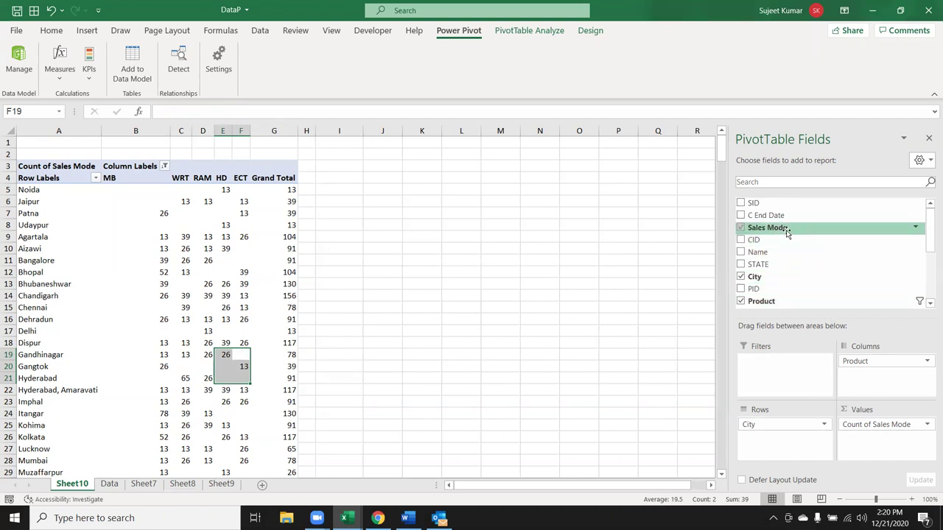
Add Sales Mode as a report filter set to Online.
drag(785, 227, 794, 361)
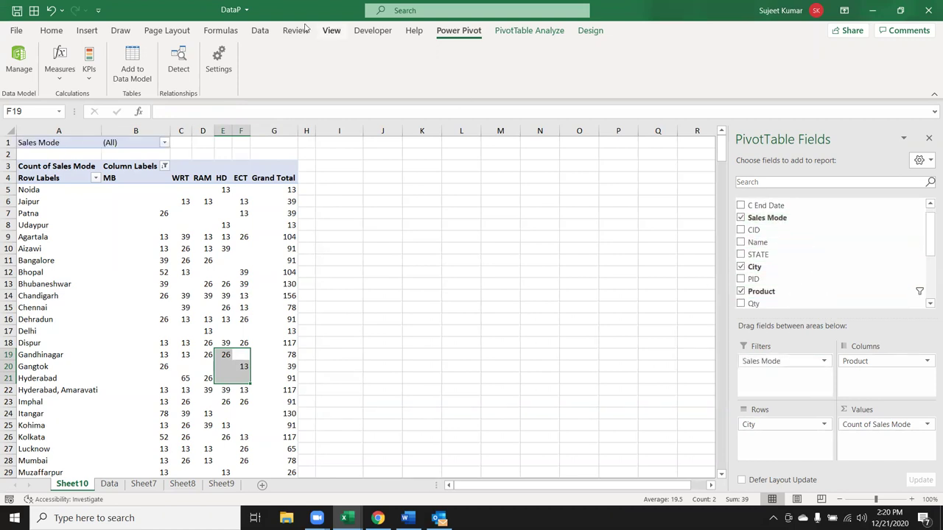
click(164, 143)
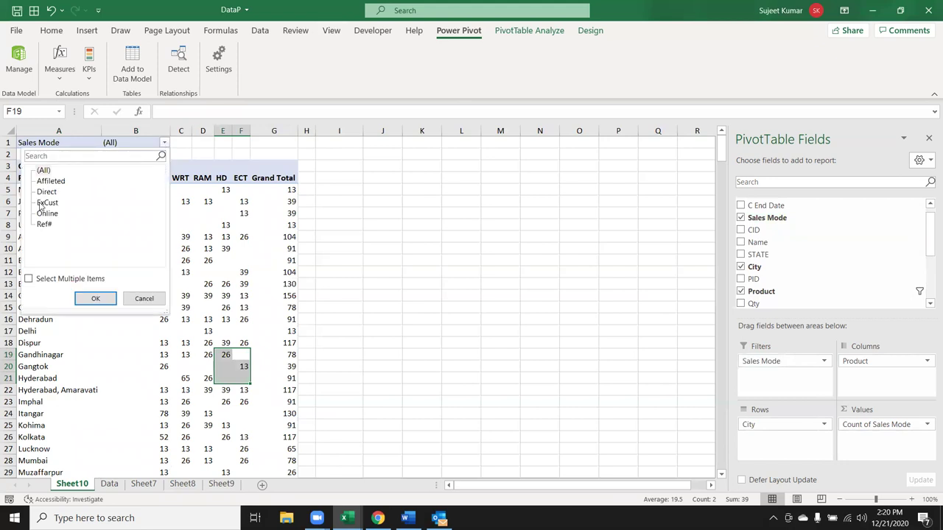
click(53, 215)
click(95, 298)
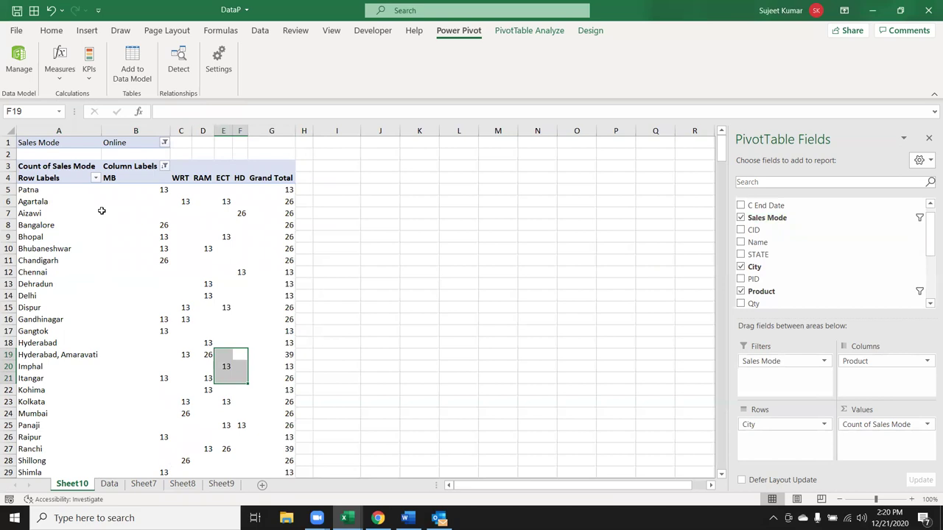
Select the pivot rows Agartala through Gandhinagar and review the filtered counts.
drag(101, 211, 249, 315)
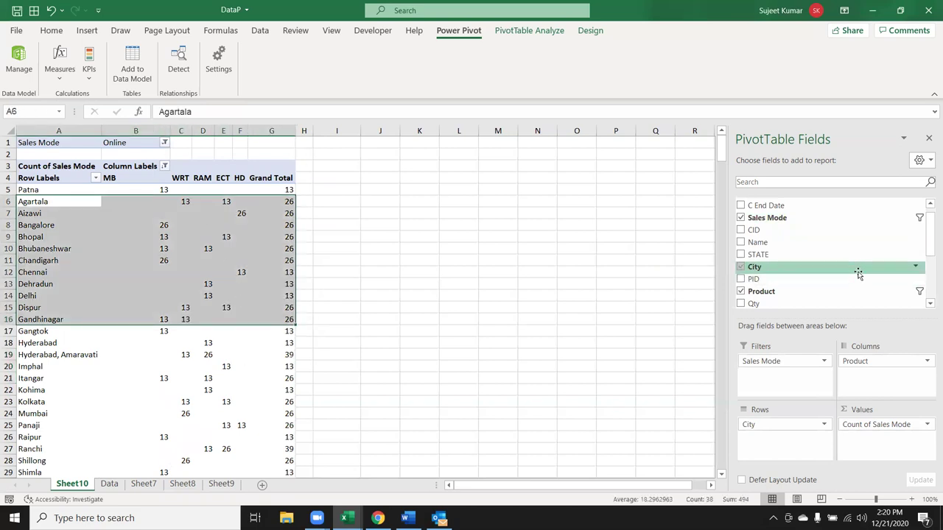
scroll(846, 268, up, 1)
scroll(845, 268, down, 5)
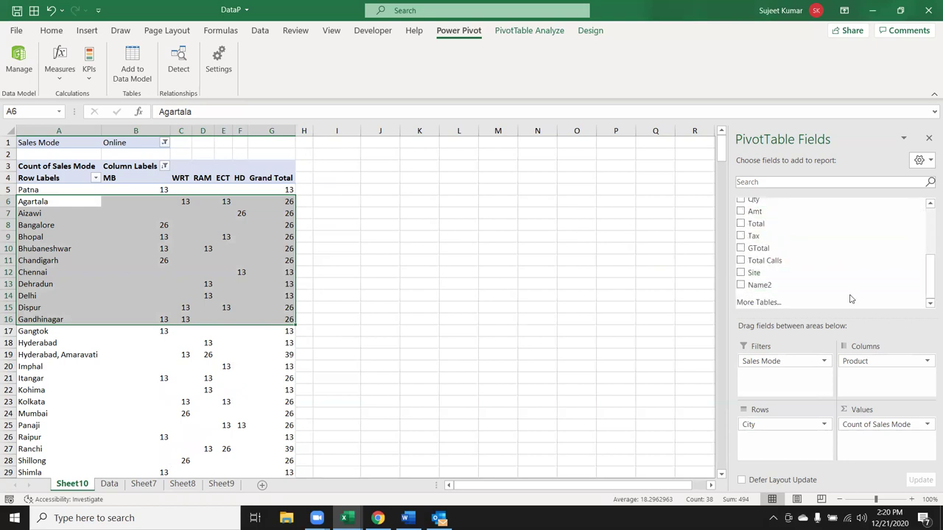
scroll(850, 299, up, 5)
scroll(850, 298, up, 1)
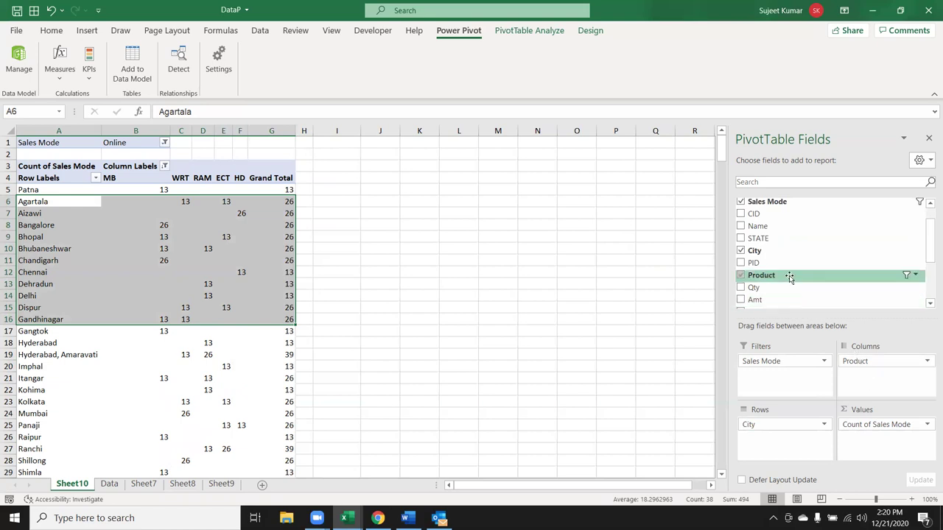
scroll(788, 275, up, 1)
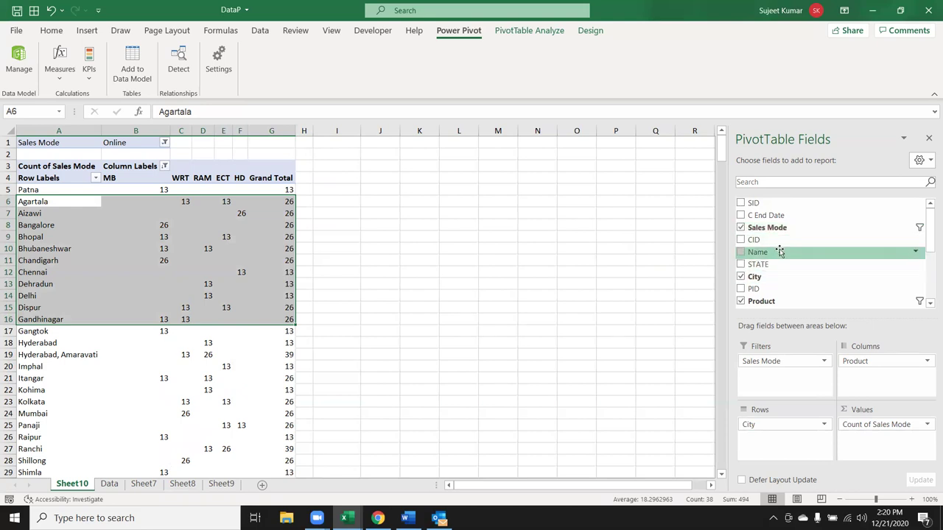
Add C End Date as a report filter, remove City from the rows, and reorder the filters.
drag(773, 218, 803, 377)
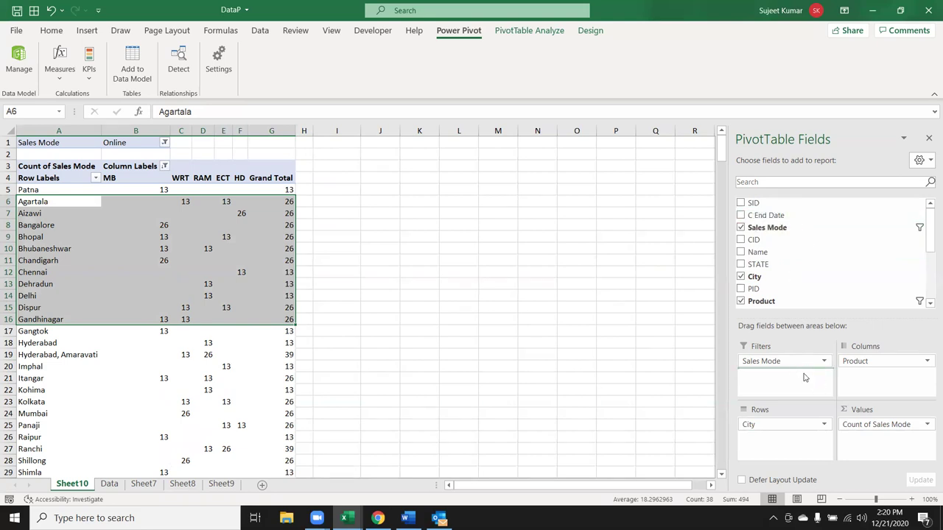
click(164, 154)
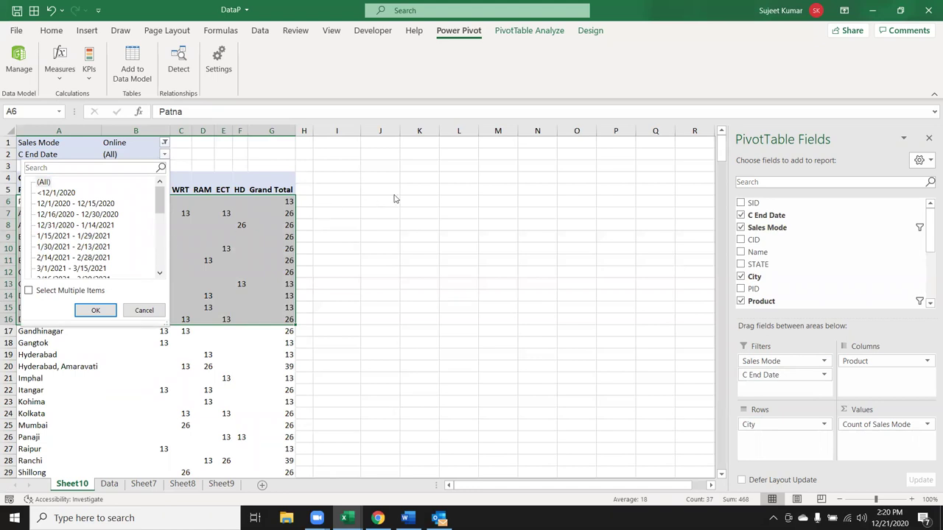
click(424, 195)
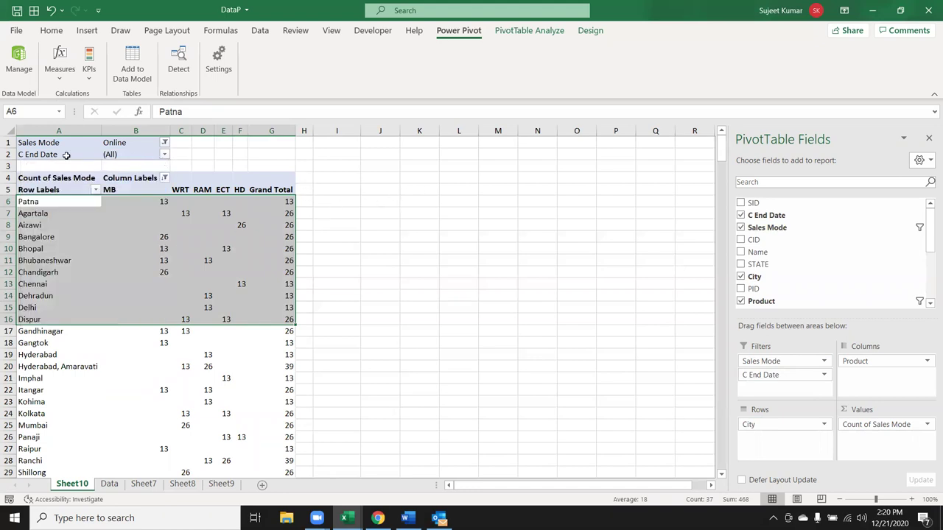
drag(752, 424, 854, 333)
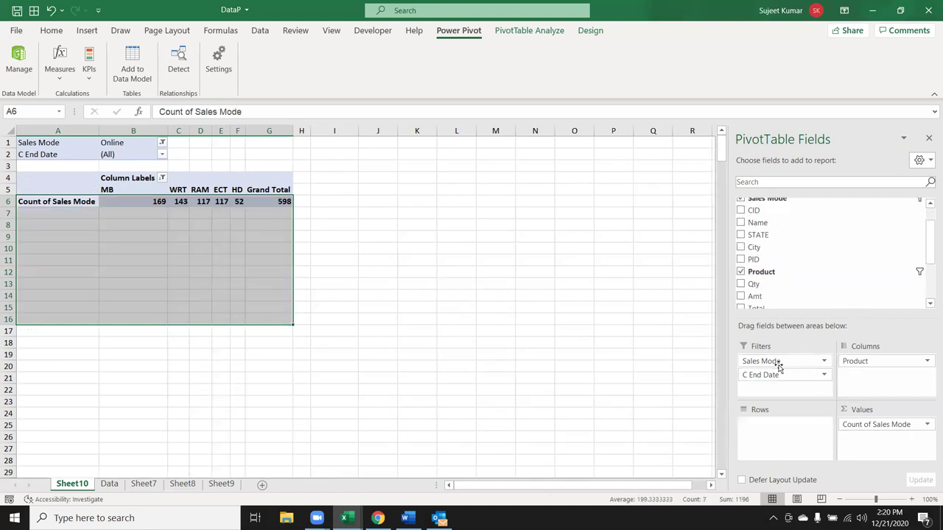
drag(779, 366, 782, 442)
Ungroup the C End Date 15-day ranges and regroup them by Months, Jan through Dec.
click(87, 262)
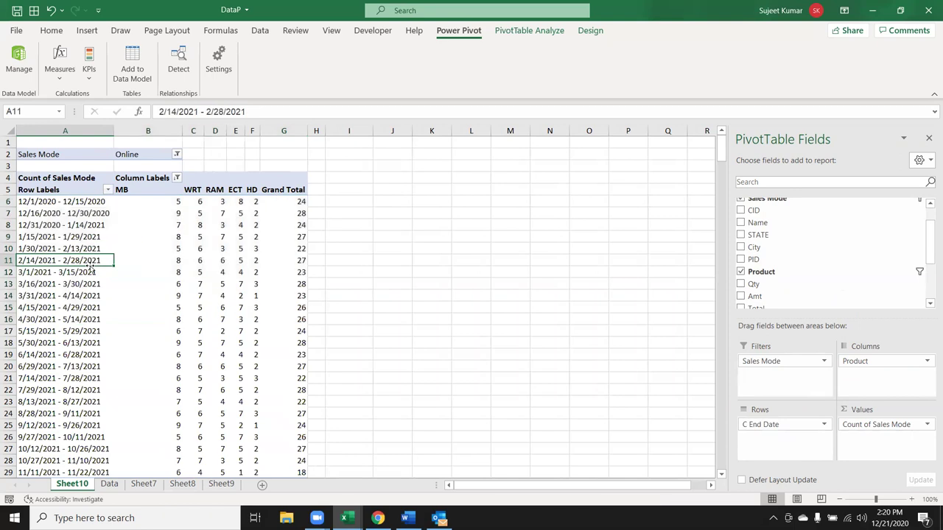
right_click(87, 262)
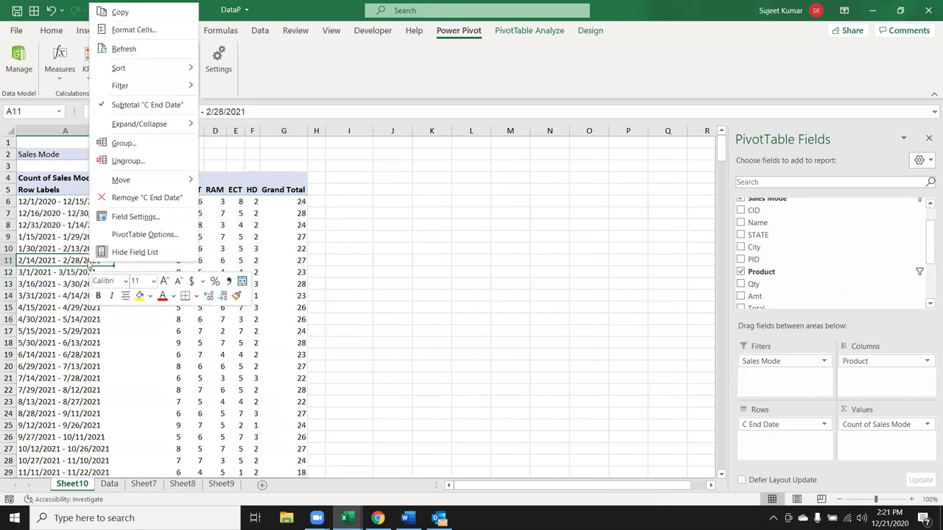
click(121, 163)
right_click(47, 240)
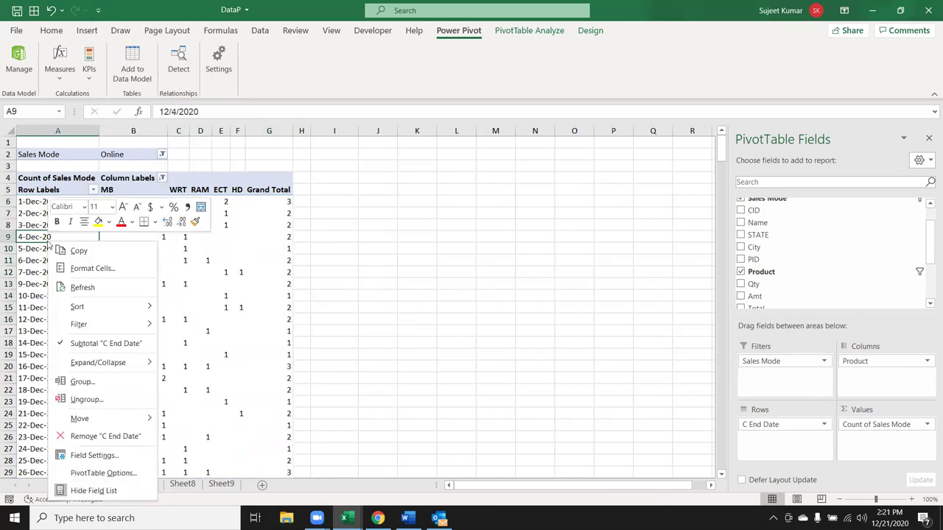
click(82, 382)
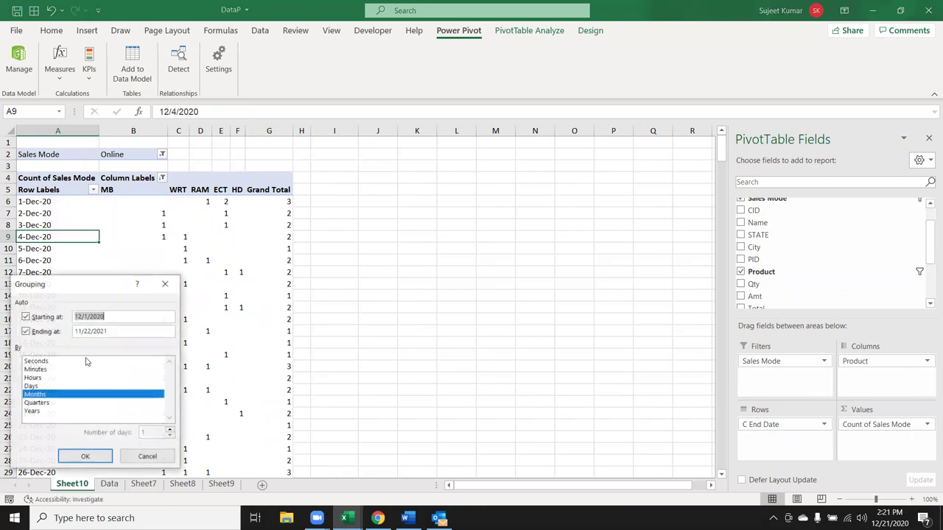
click(85, 456)
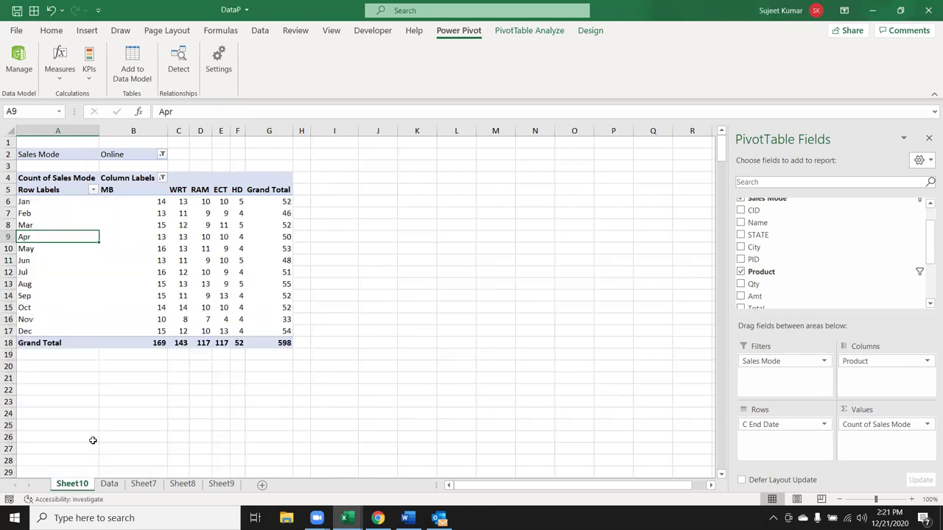
Move C End Date to the report filters, add City as rows, and filter dates to Mar.
drag(766, 424, 780, 377)
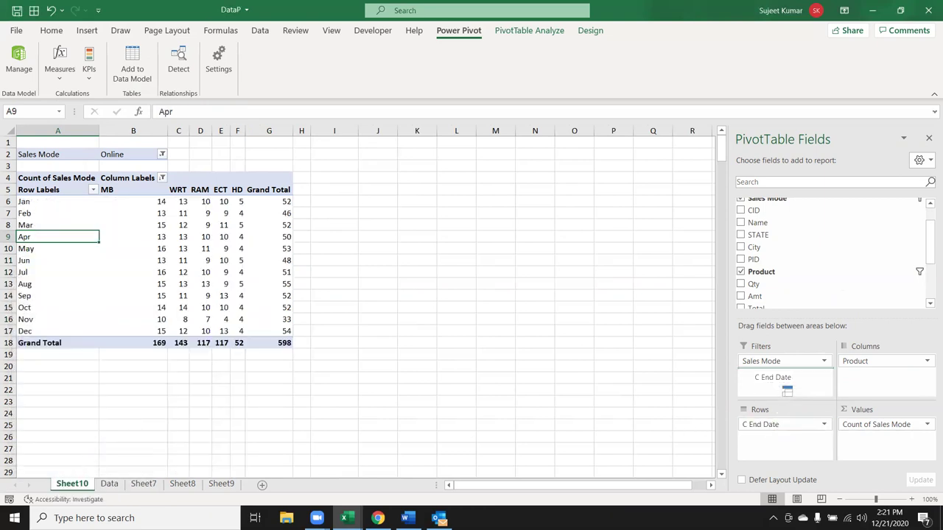
drag(754, 247, 781, 431)
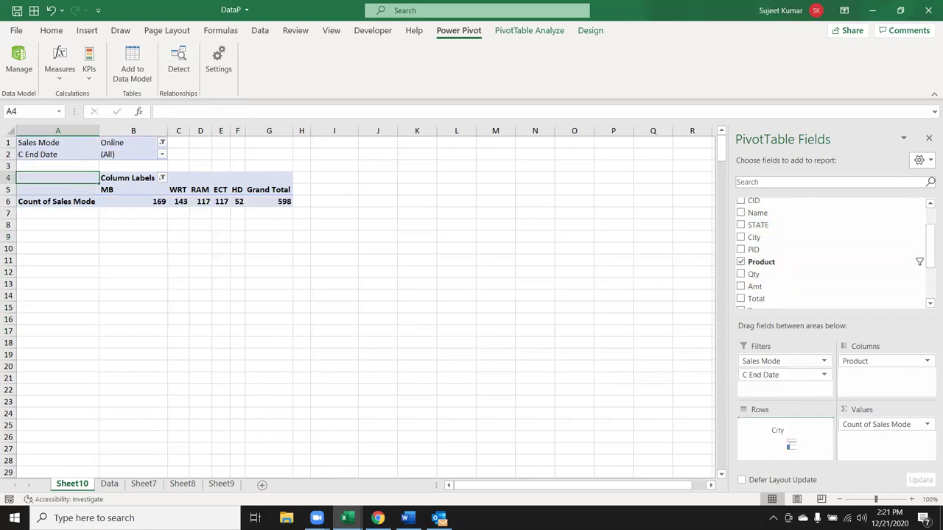
click(164, 154)
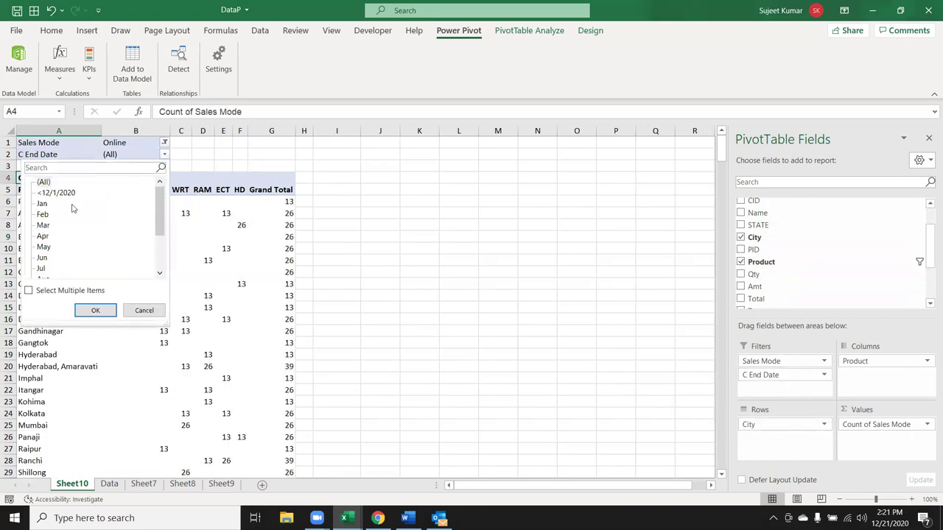
click(44, 226)
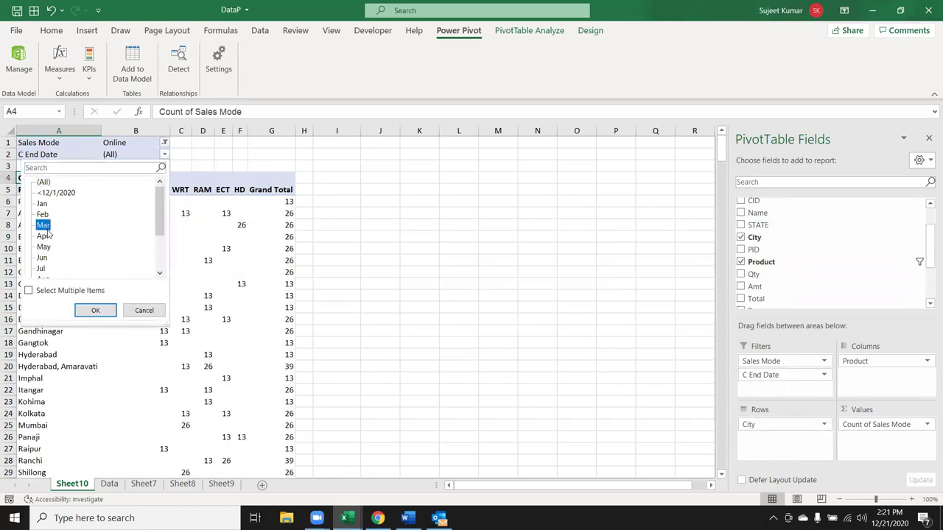
click(84, 310)
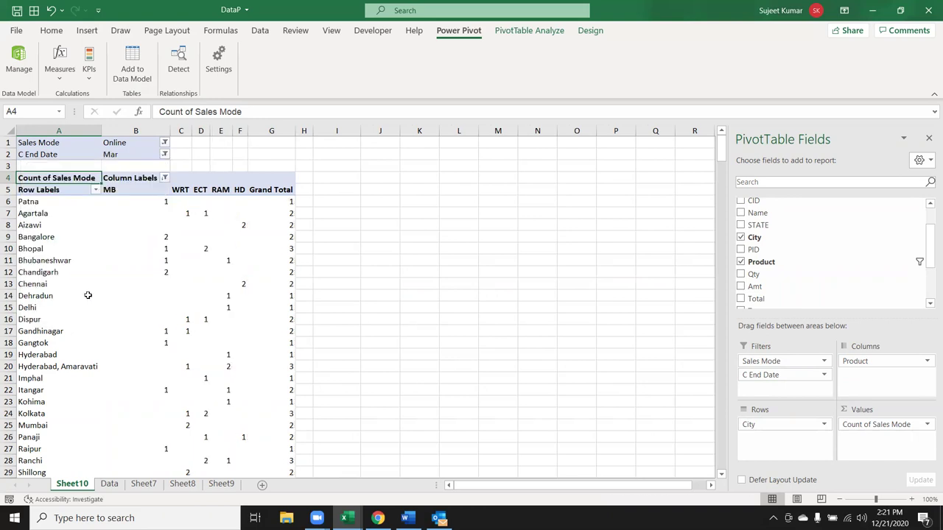
Switch the C End Date filter to May and select the whole worksheet.
click(164, 154)
click(44, 248)
click(94, 310)
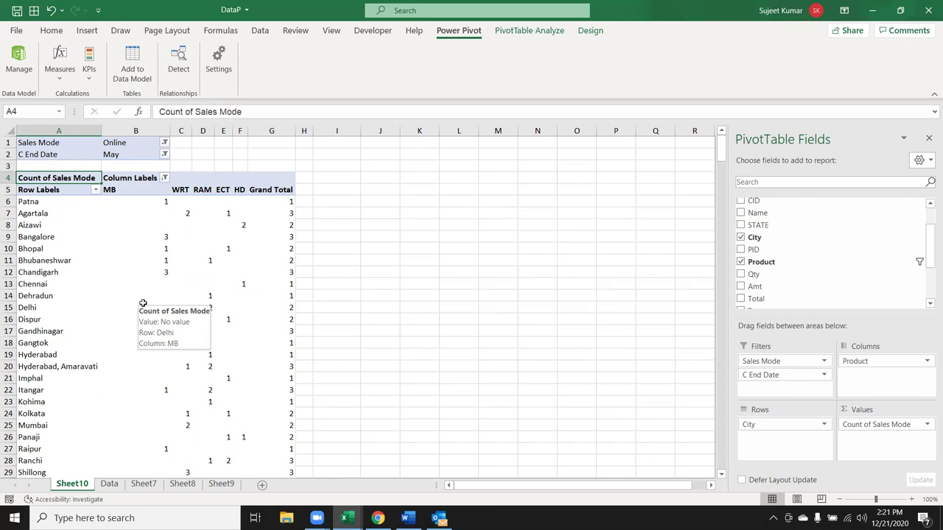
click(4, 127)
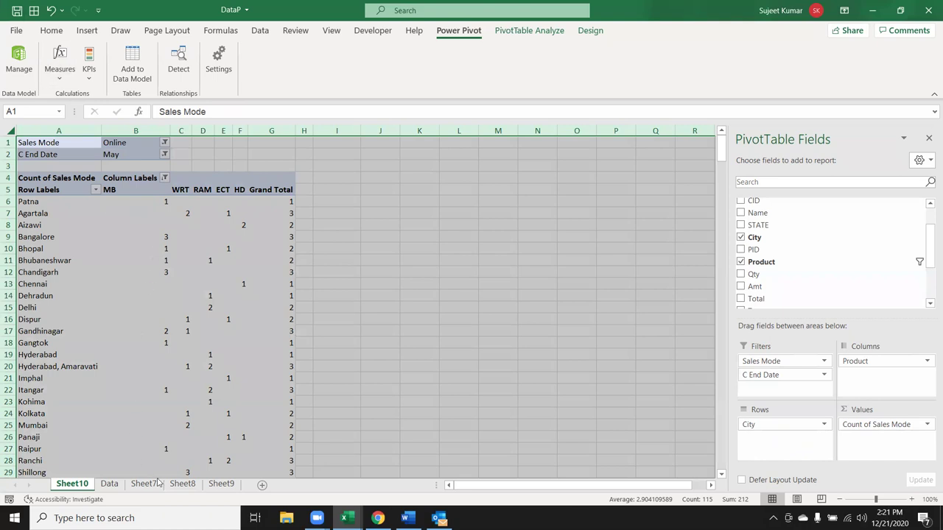
Replace City with Product as the PivotTable's row field.
click(56, 237)
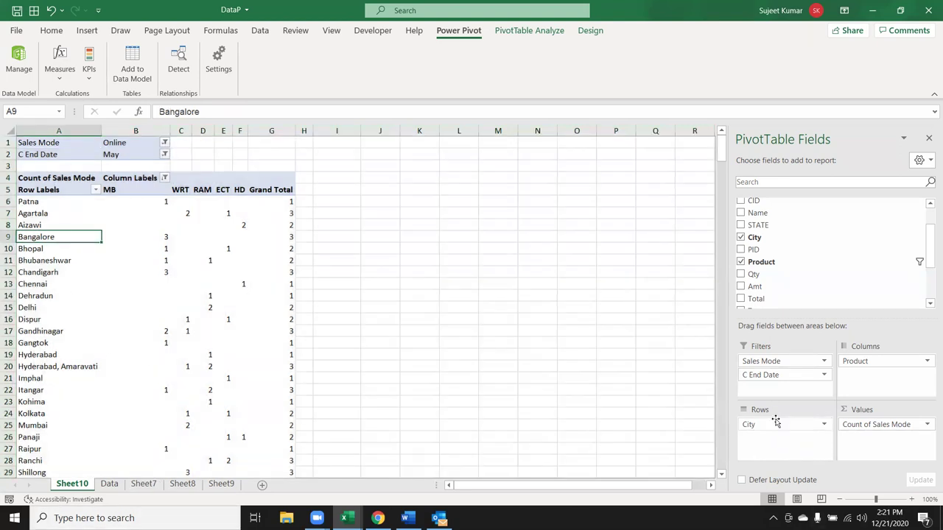
drag(776, 424, 816, 284)
drag(854, 360, 775, 445)
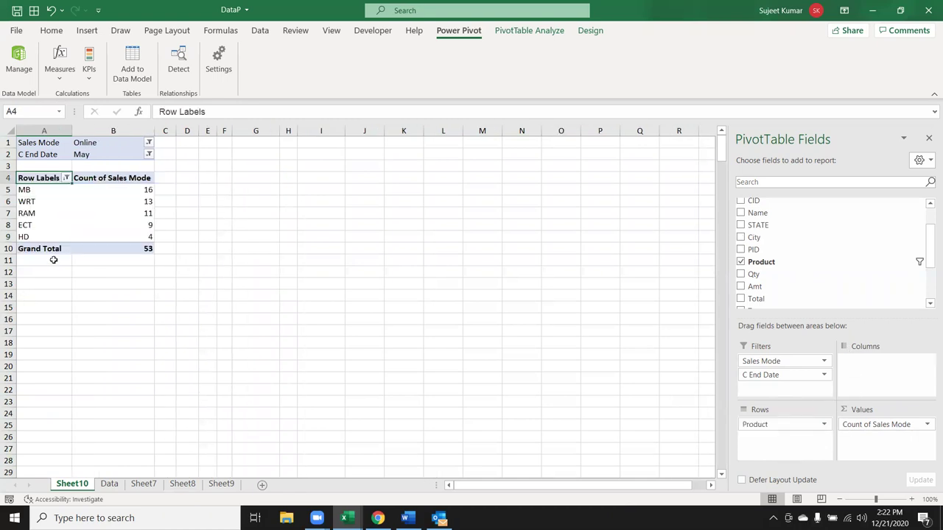
Clear the Product filter so all products, including DVD and CD, are listed, then select DVD.
click(66, 177)
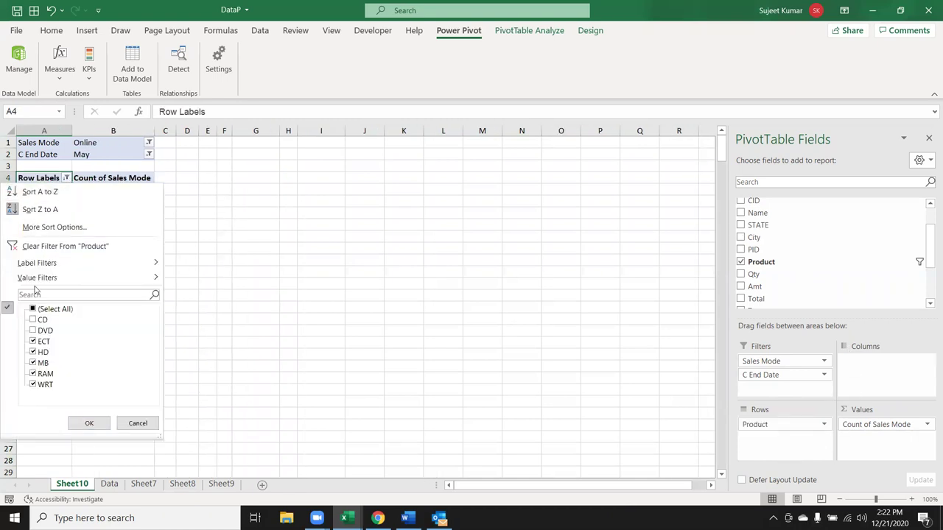
click(34, 249)
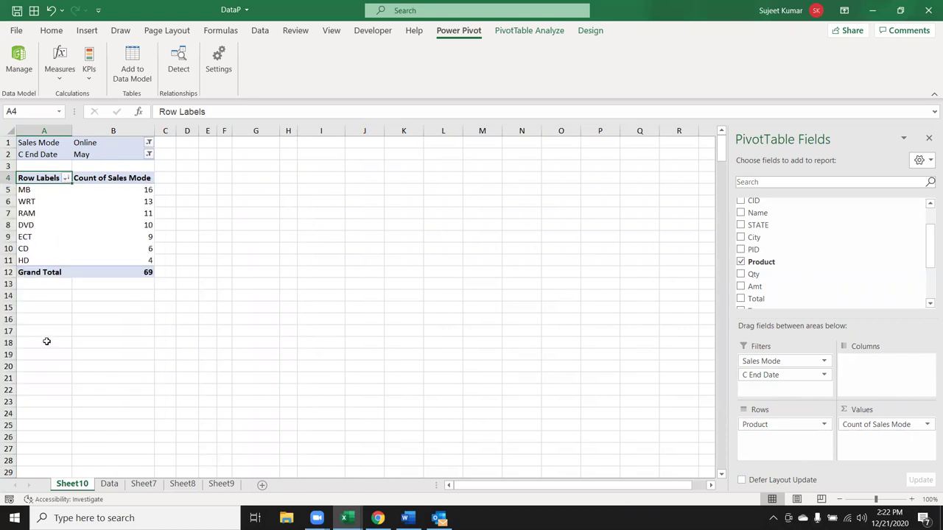
click(46, 230)
click(46, 228)
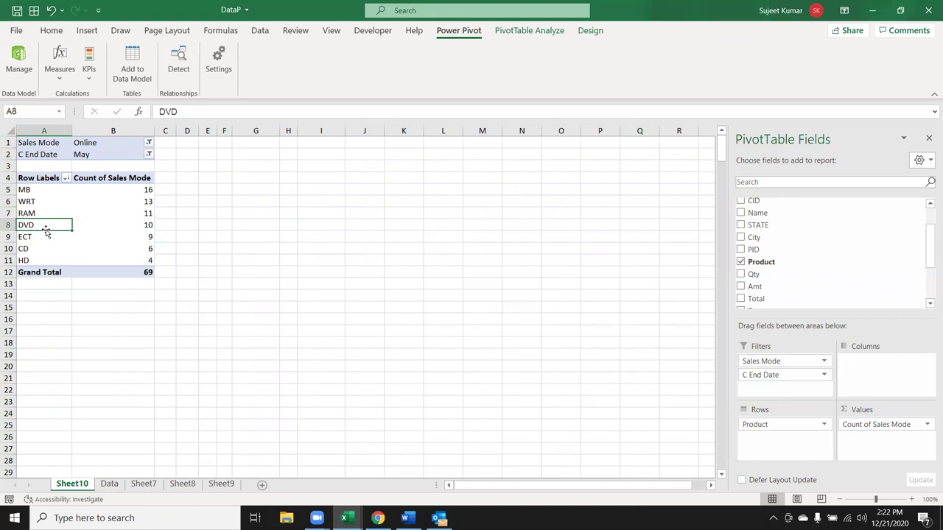
Move DVD to the beginning of the Product rows, then check RAM's row options.
right_click(43, 226)
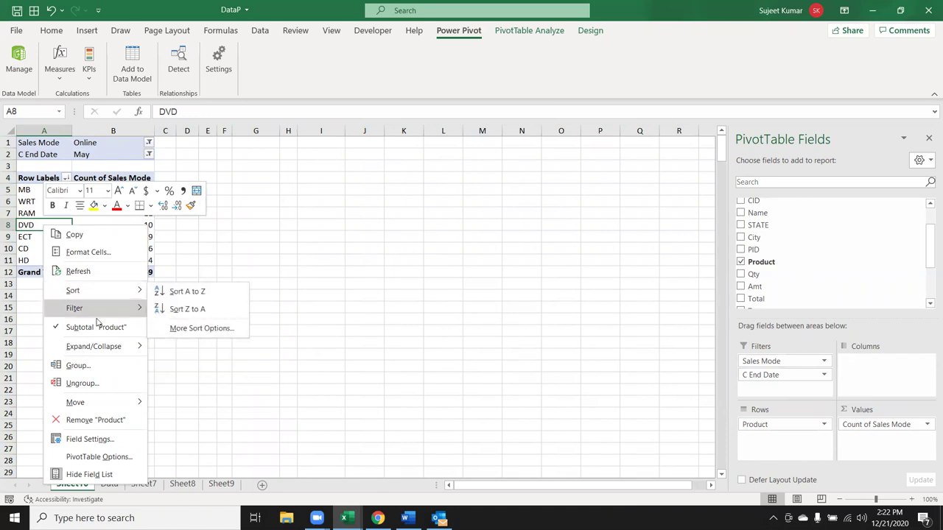
mouse_move(75, 402)
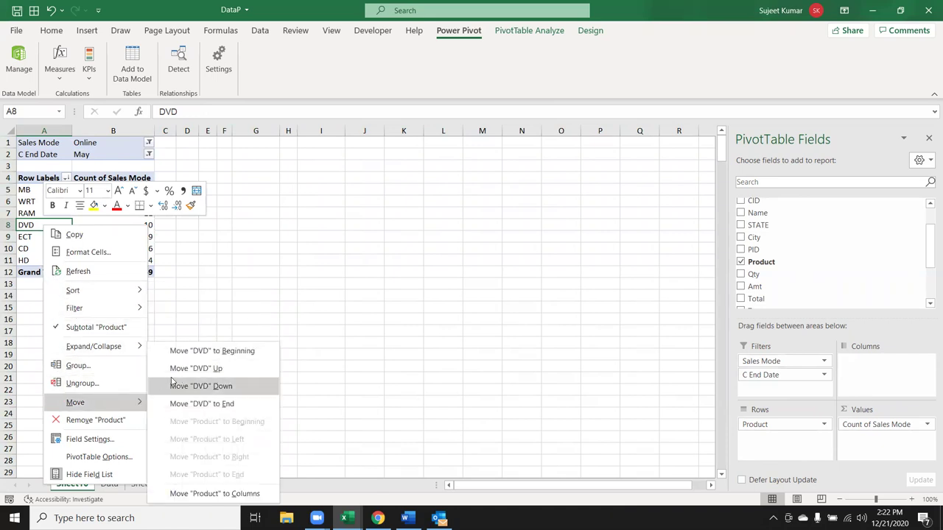
click(201, 352)
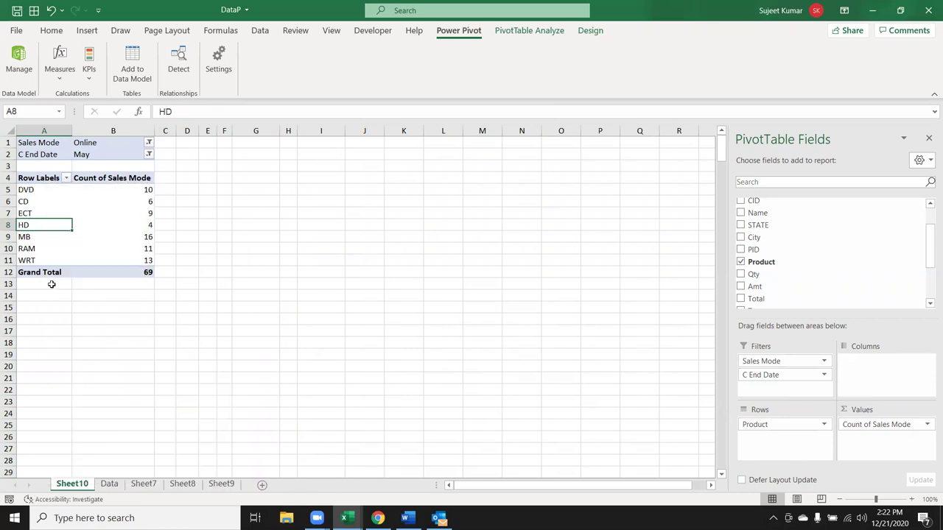
click(32, 250)
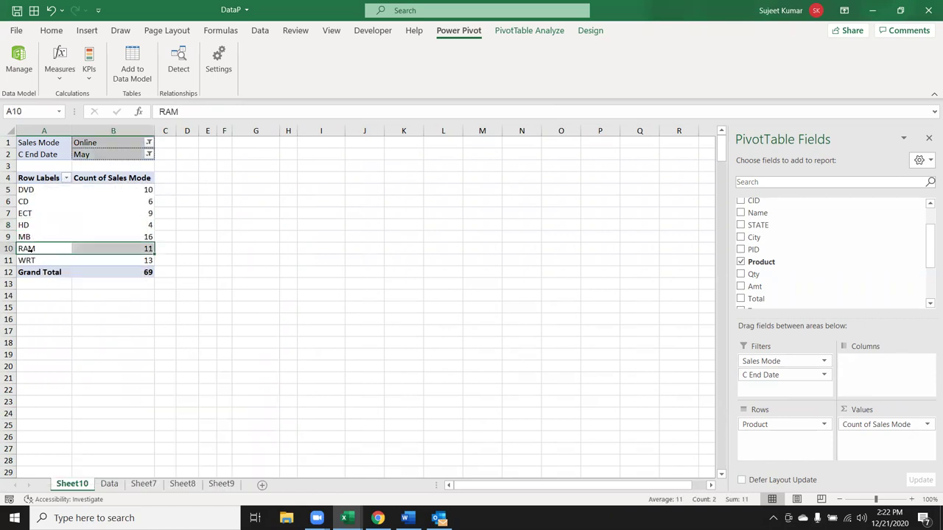
right_click(33, 253)
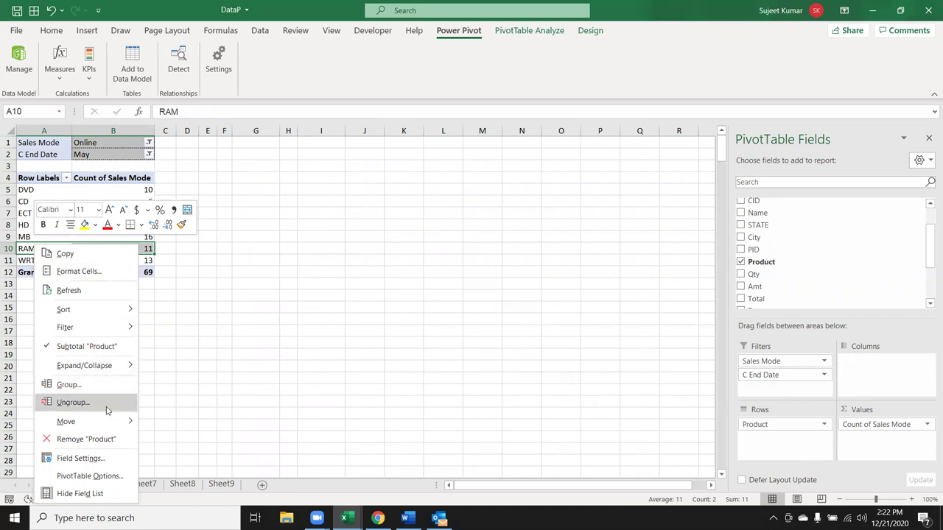
mouse_move(81, 422)
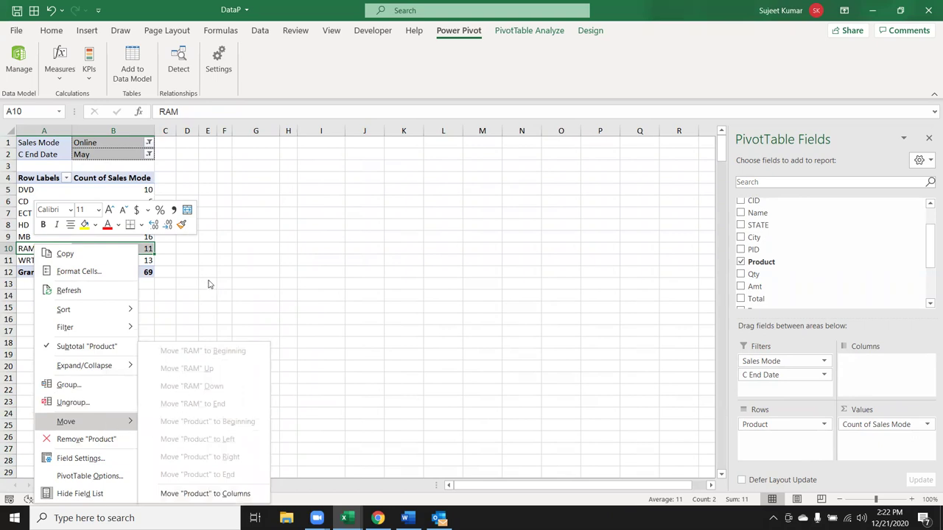
click(210, 284)
Review the RAM row's options again without changing anything, then select the MB label cell.
click(37, 243)
click(33, 248)
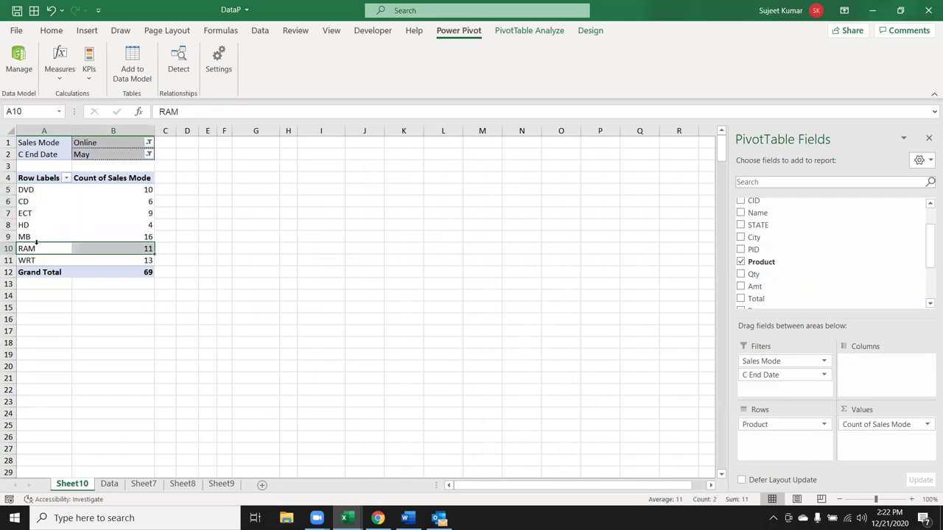
right_click(36, 244)
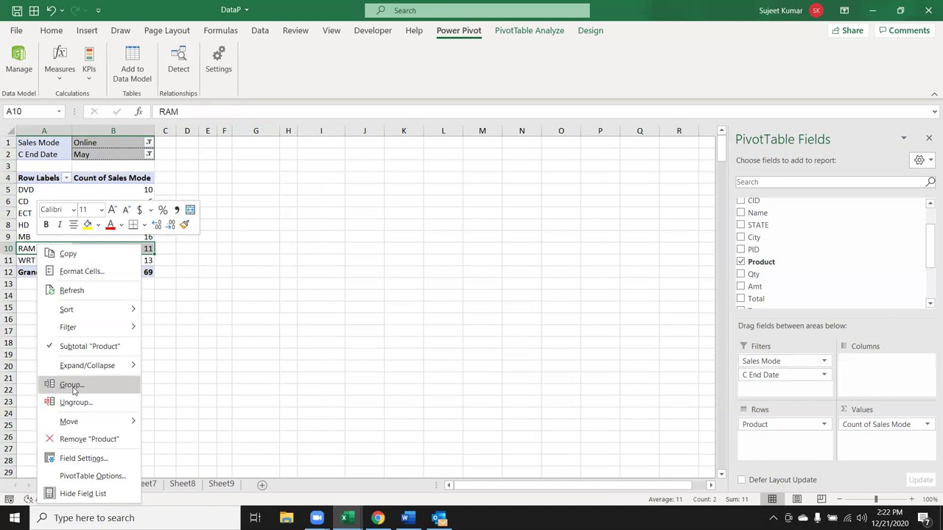
mouse_move(69, 422)
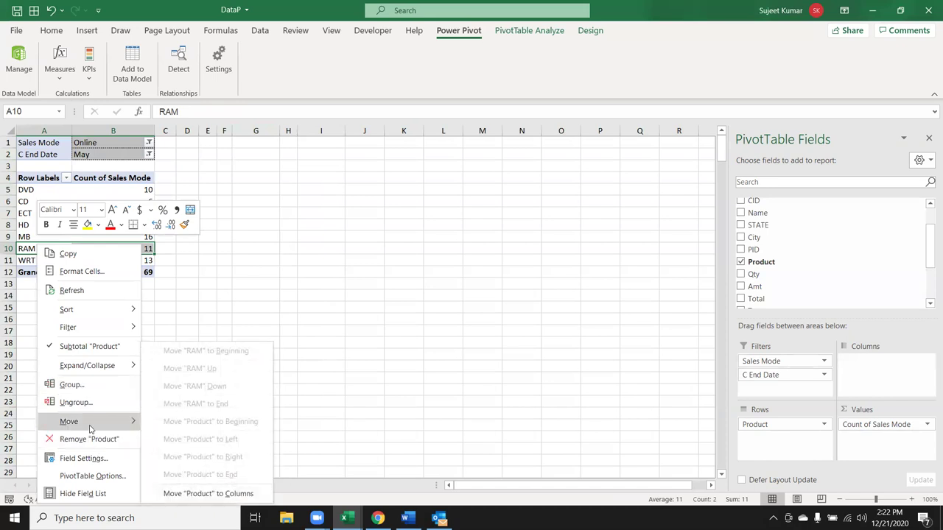
click(274, 245)
click(24, 236)
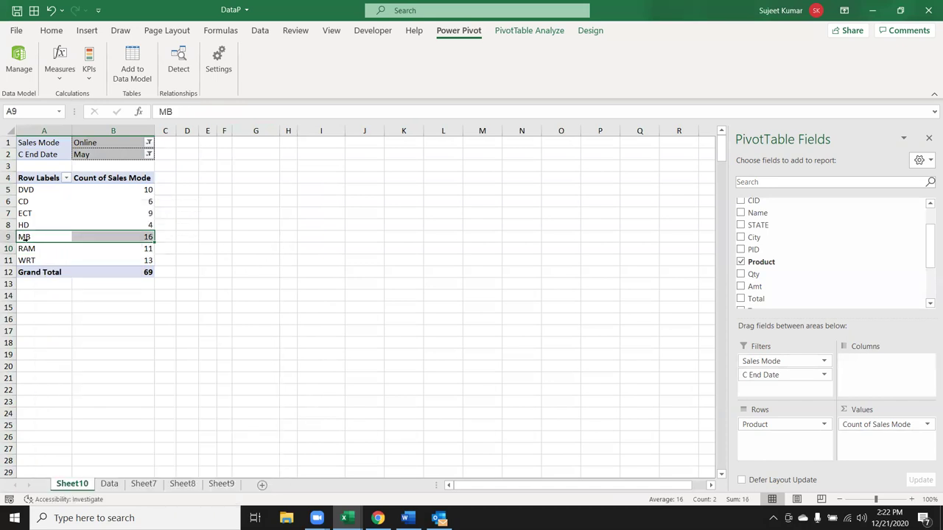
click(39, 239)
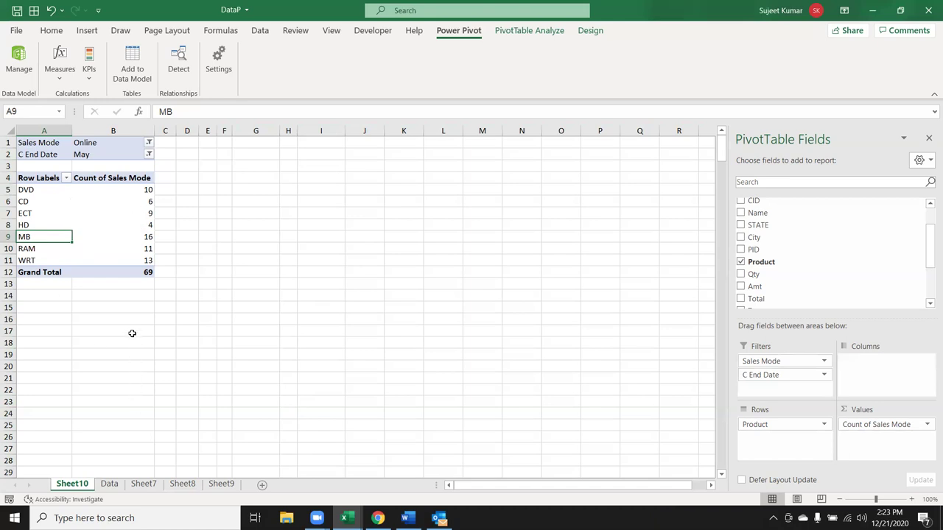
Go from the pivot's MB count of 16 to the Data sheet and review the top source records.
click(76, 226)
click(103, 236)
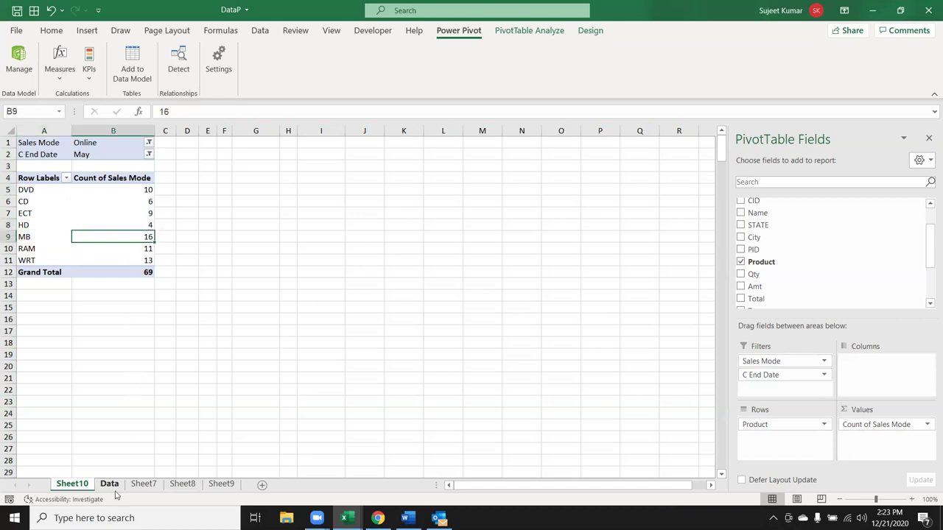
click(109, 485)
click(175, 298)
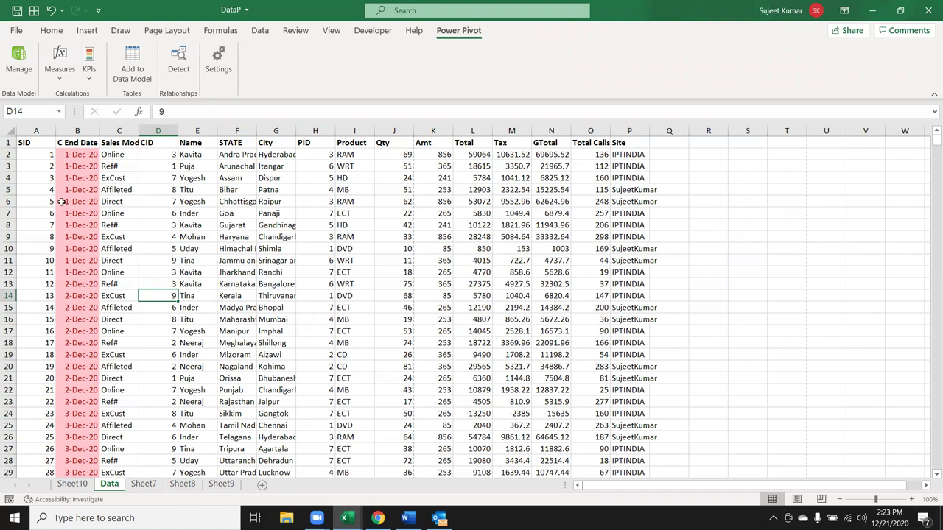
mouse_move(29, 145)
mouse_down()
mouse_move(668, 356)
mouse_move(649, 387)
mouse_up()
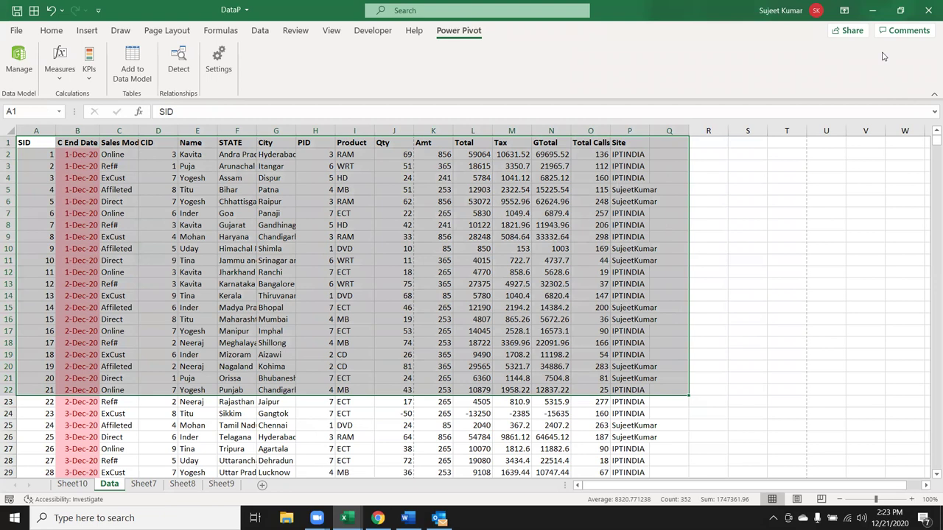
click(623, 224)
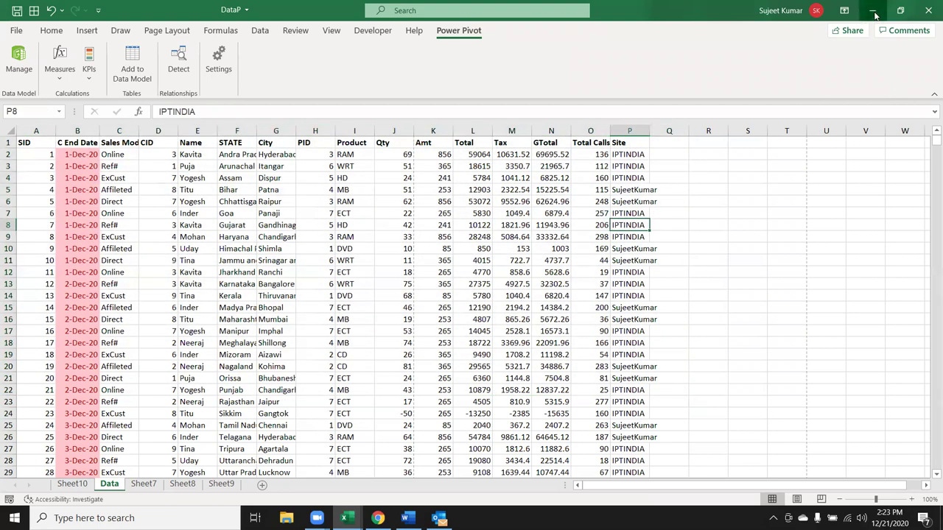